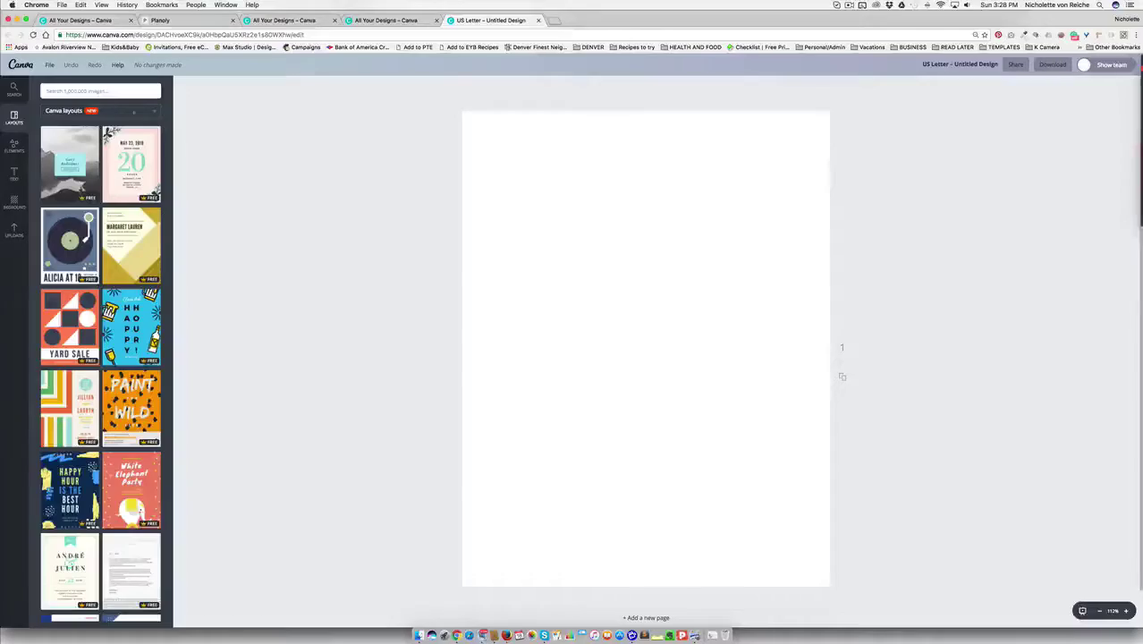
Search the elements for "borders" and add the plain thin rectangular border to the page
click(80, 90)
text(borders)
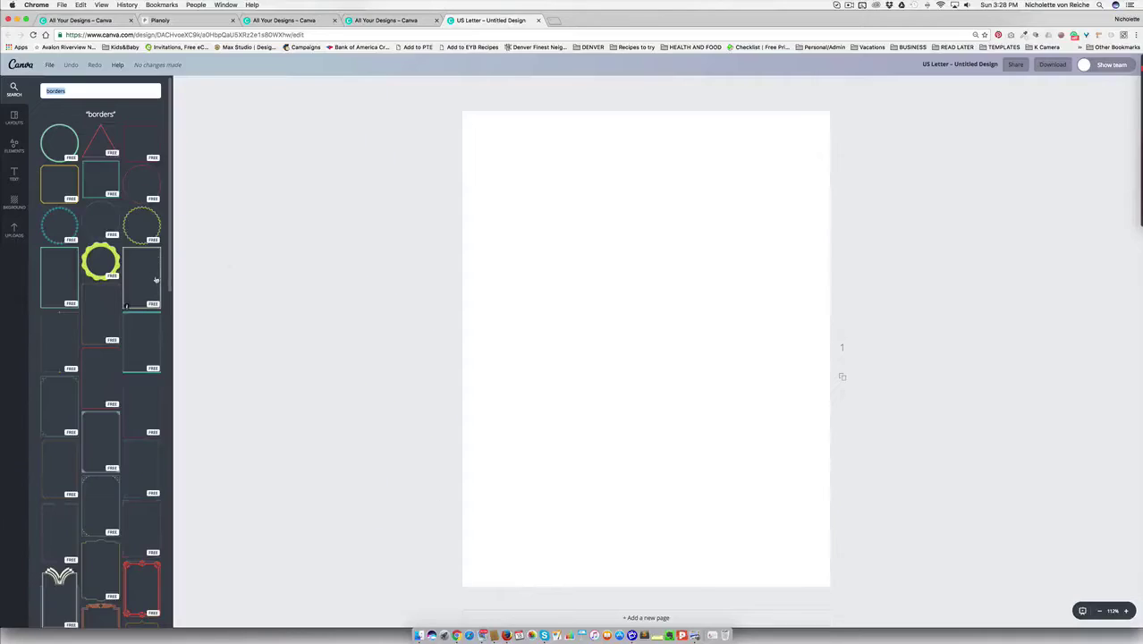
click(156, 280)
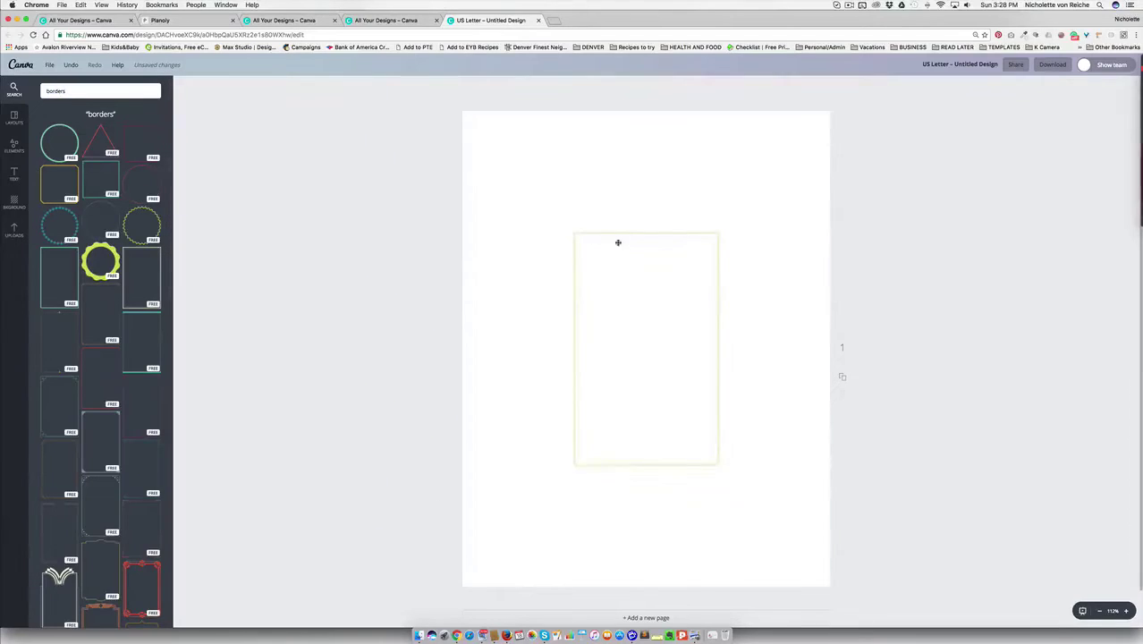
Shrink the rectangular border to a small landscape label, place it in the page's upper-left corner, and colour it gold
click(617, 247)
drag(647, 479, 601, 472)
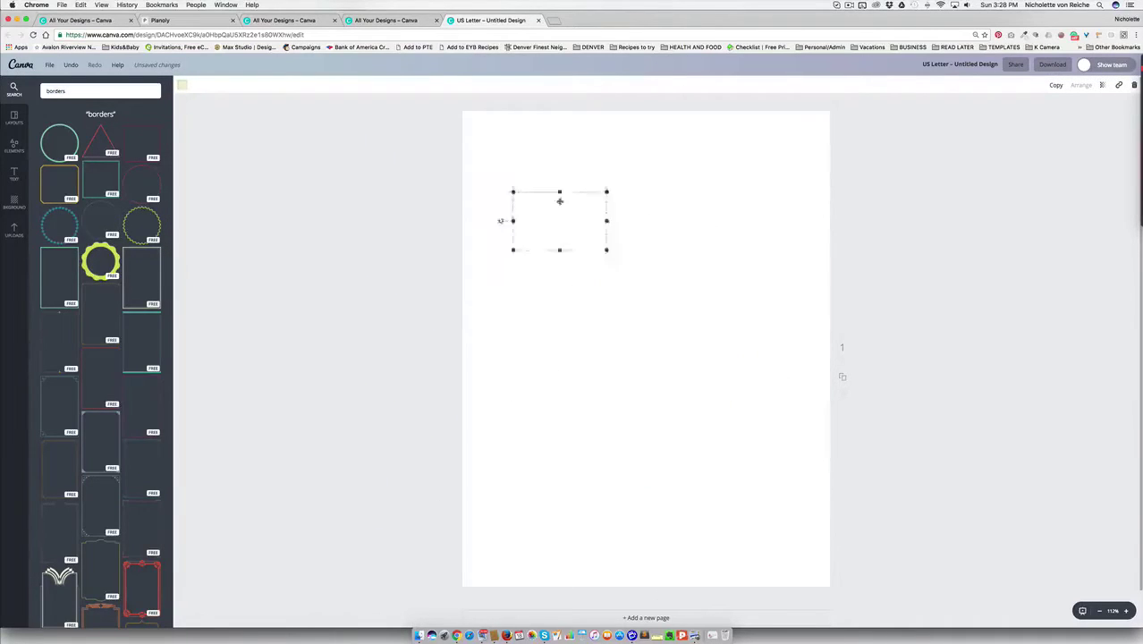
drag(559, 201, 533, 176)
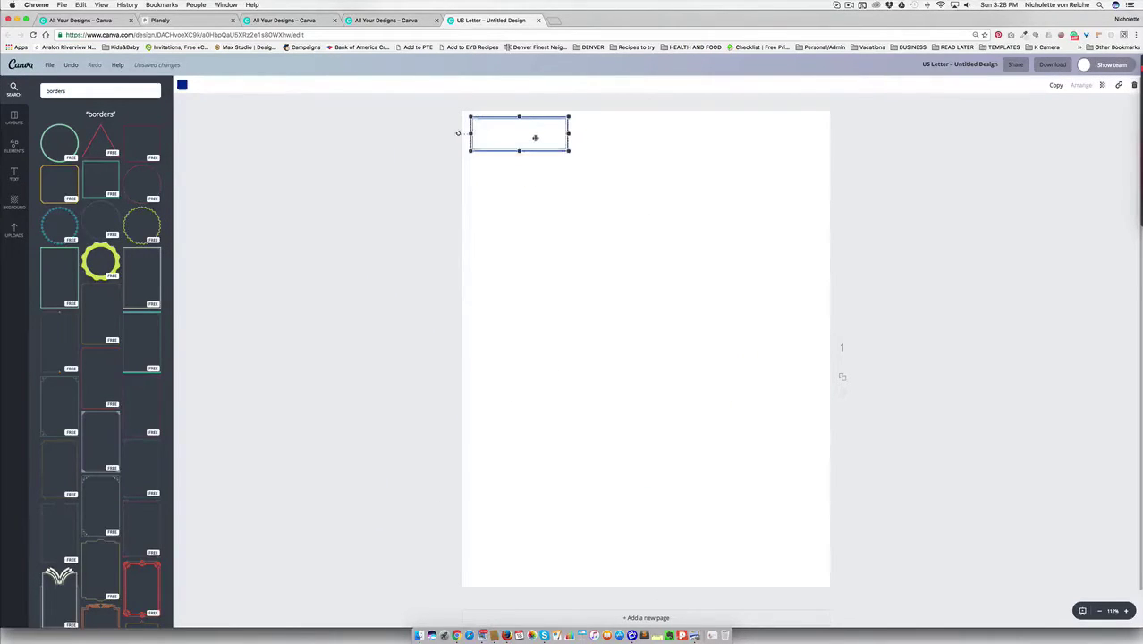
drag(535, 138, 519, 144)
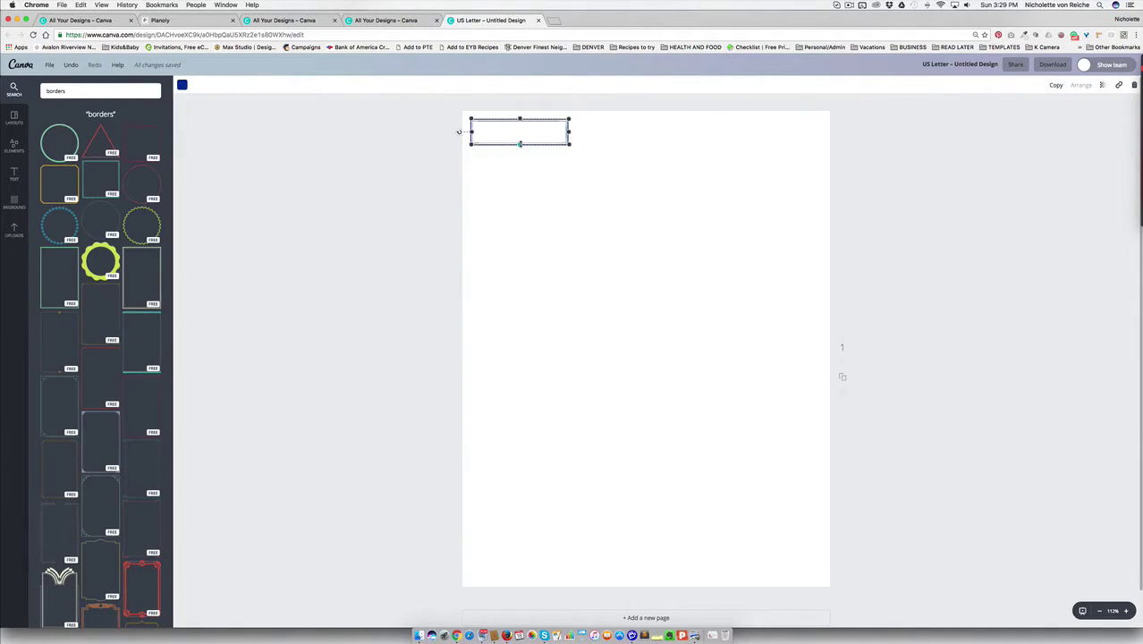
drag(520, 142, 520, 171)
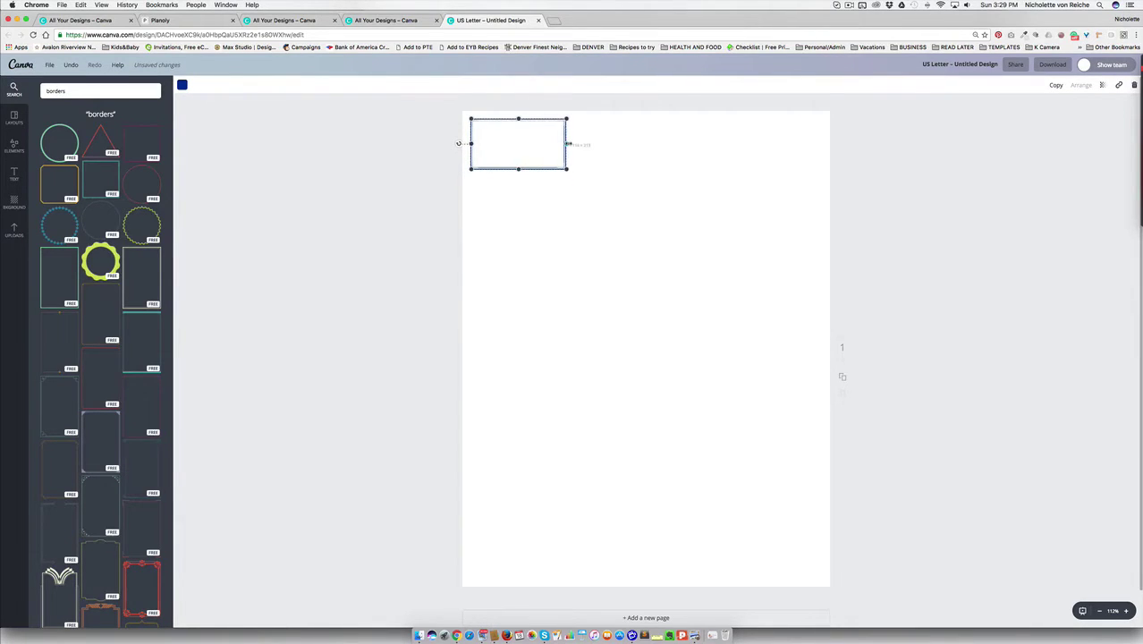
drag(517, 137, 511, 136)
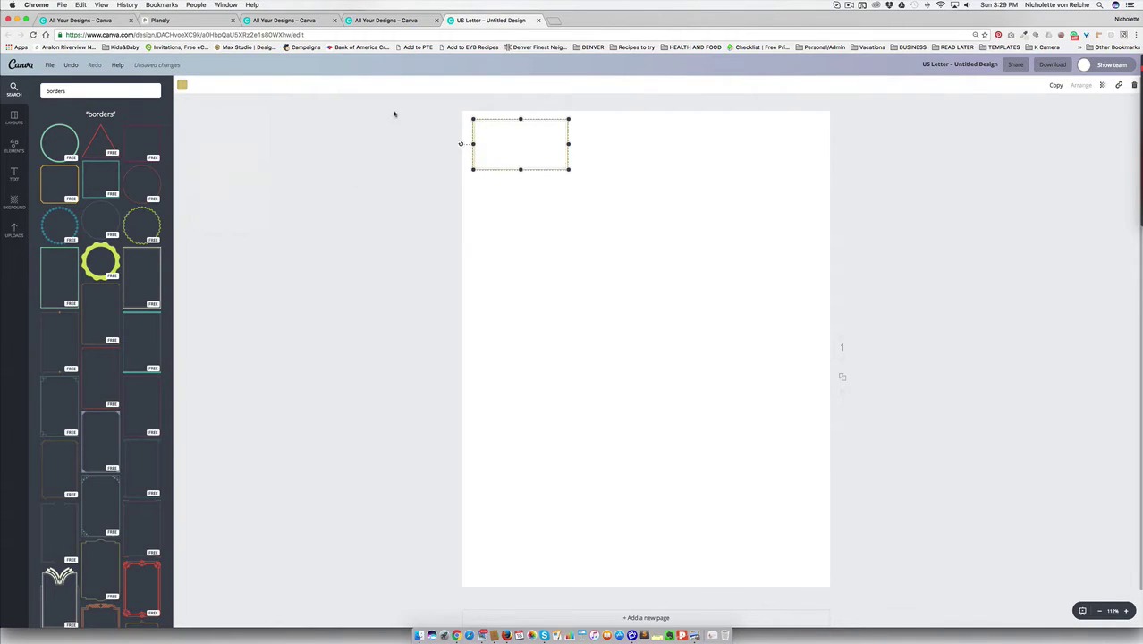
click(381, 125)
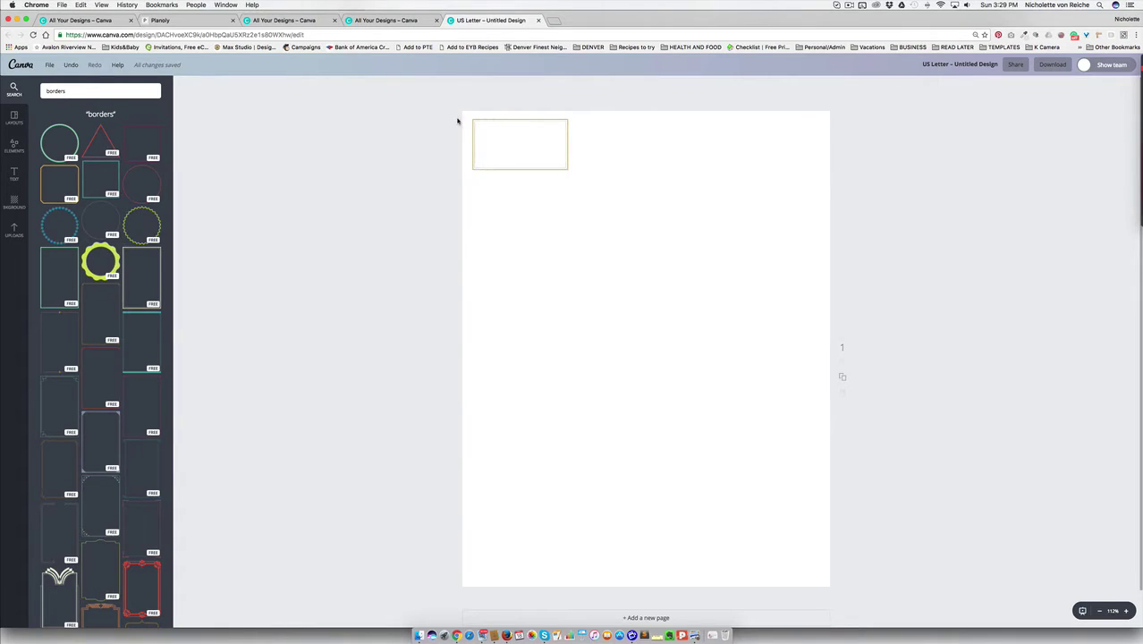
Duplicate the gold label border twice and space the three borders evenly in one row
drag(437, 114, 638, 194)
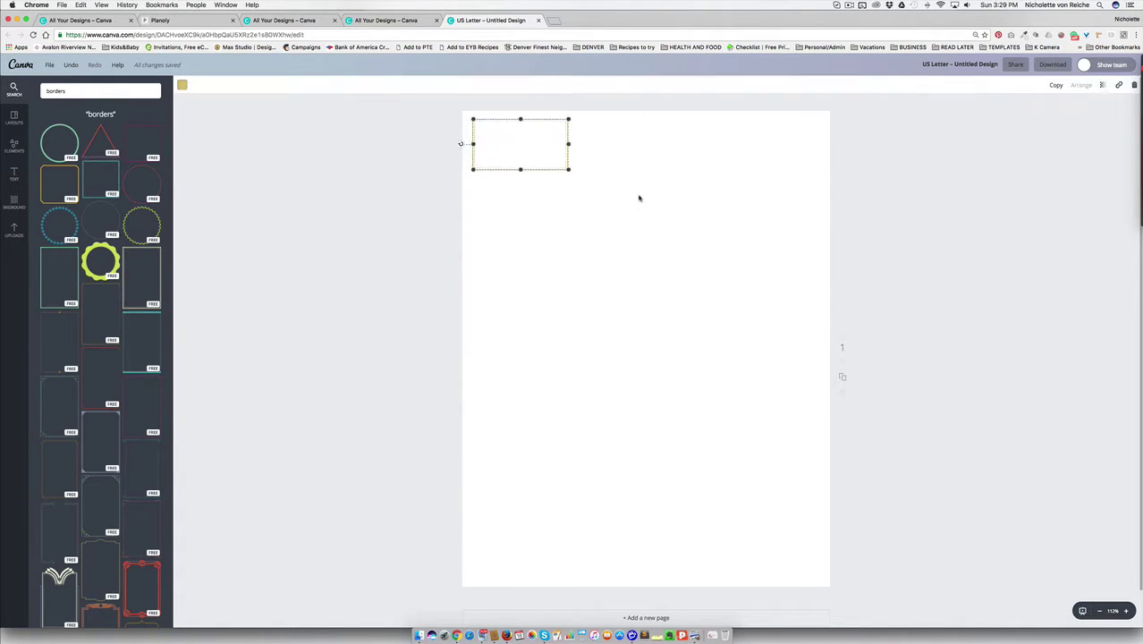
key(super+d)
drag(558, 157, 759, 141)
click(675, 137)
click(1056, 85)
click(919, 143)
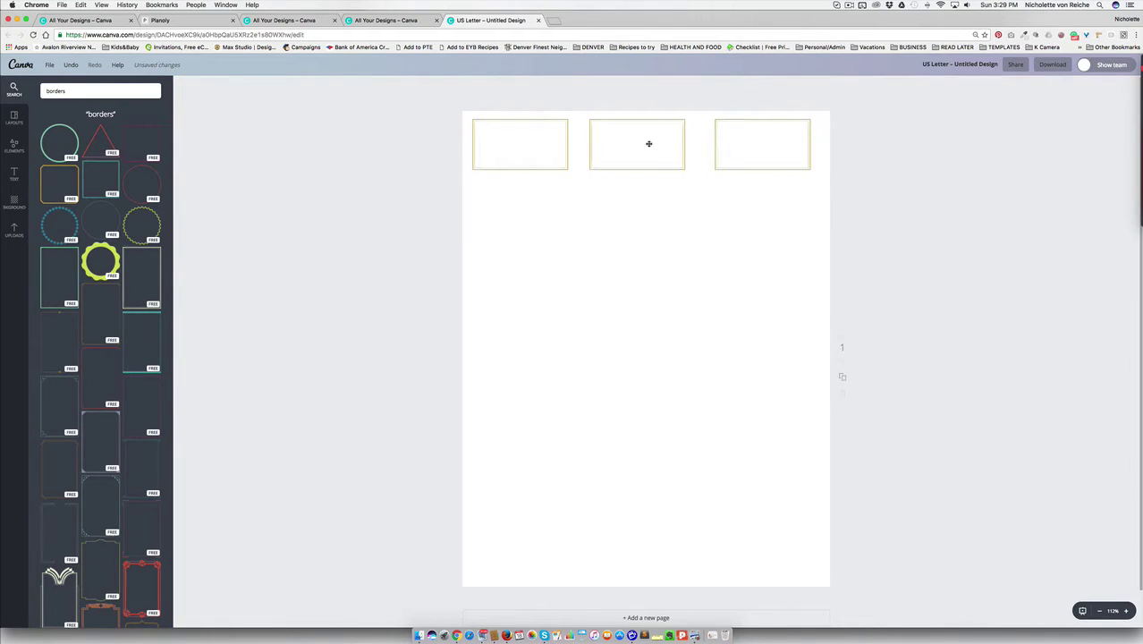
drag(648, 143, 623, 147)
click(552, 193)
Duplicate the row of three gold borders and place the copy directly beneath the first row
drag(365, 159, 869, 157)
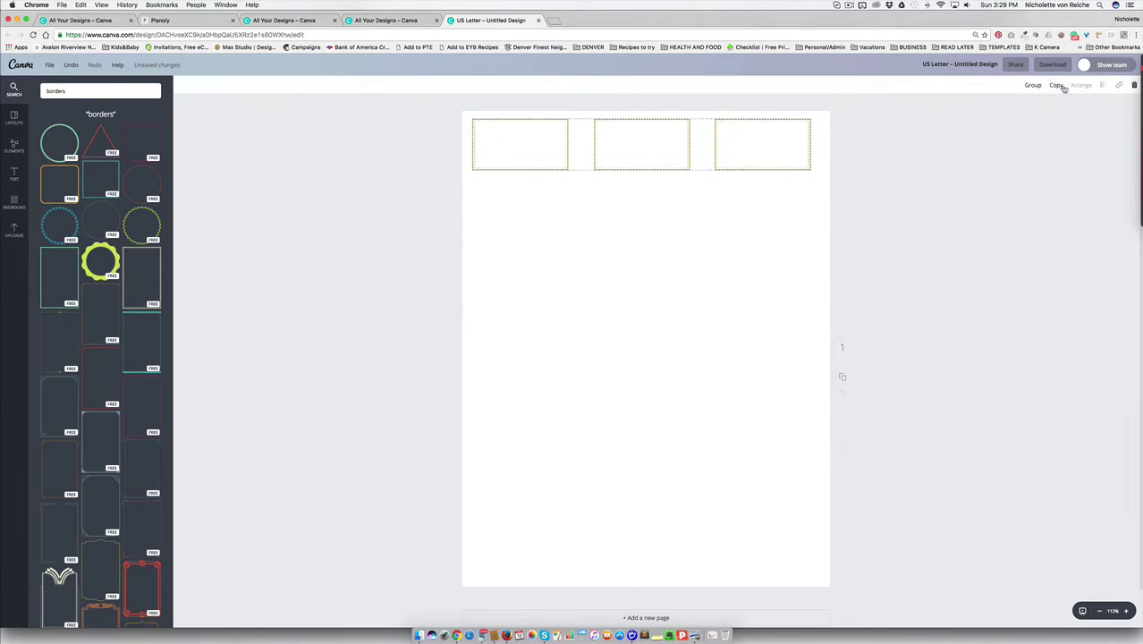
click(1057, 85)
drag(773, 161, 760, 204)
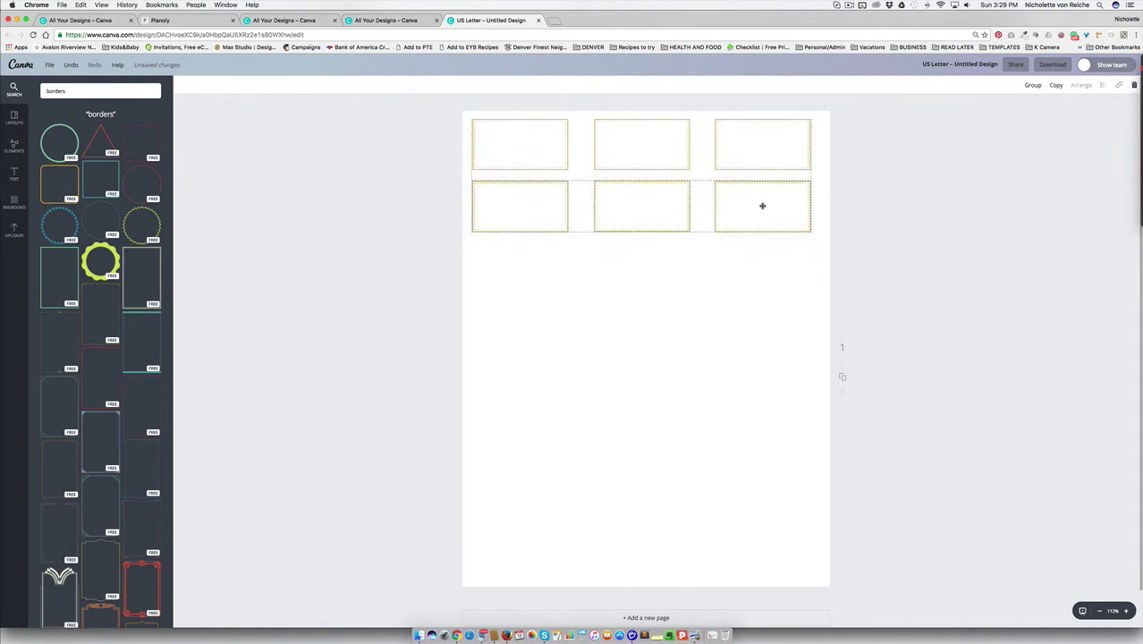
click(745, 305)
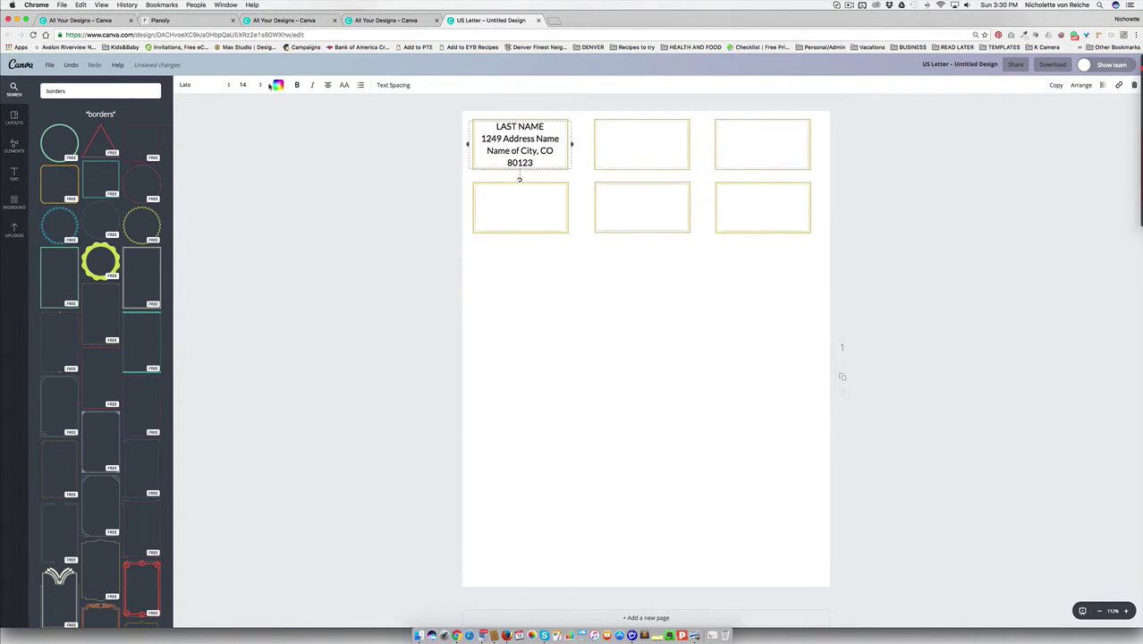
Set the address text in the first gold label to size 12 and colour its LAST NAME line gold
click(248, 87)
click(250, 147)
drag(505, 135, 506, 138)
triple_click(506, 131)
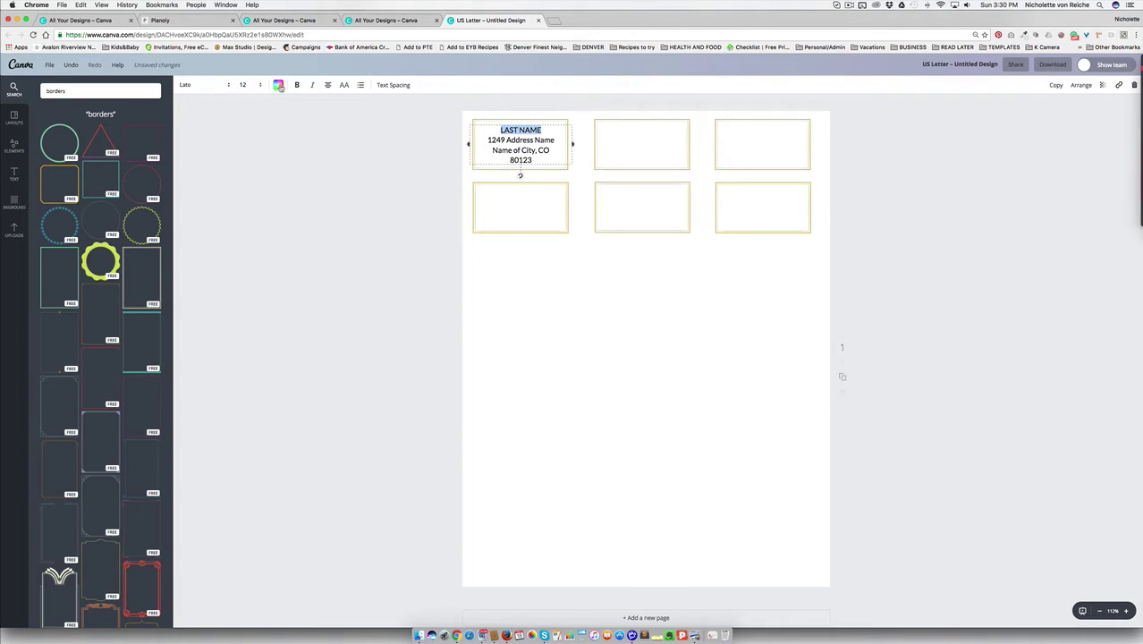
click(278, 85)
click(306, 116)
click(540, 261)
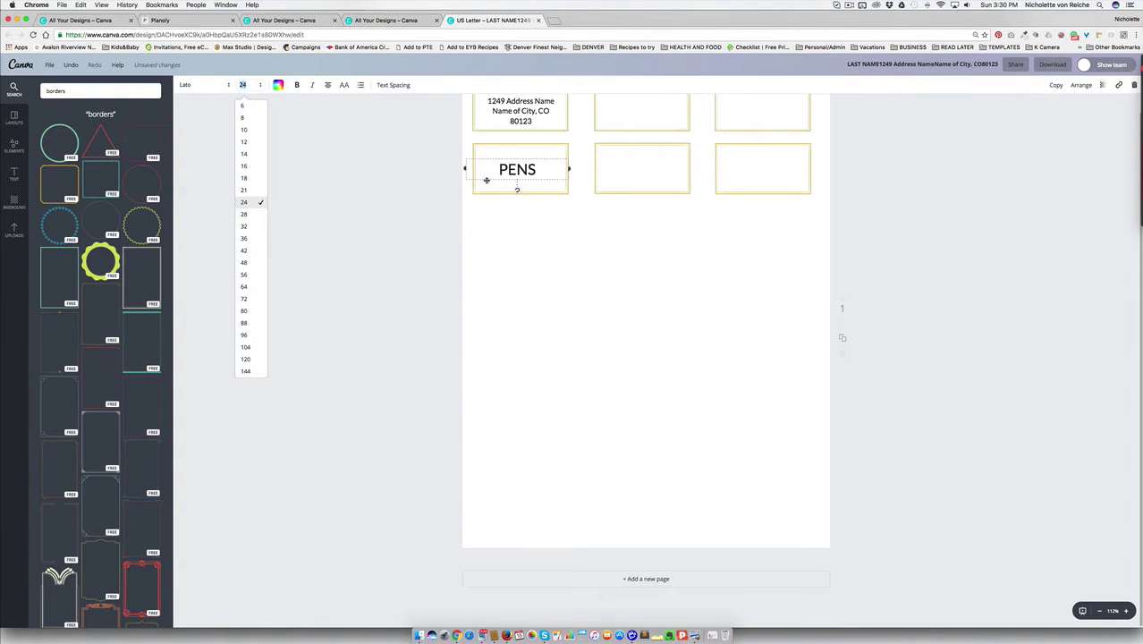
Centre the PENS text in the first label of the second row and colour it gold
drag(486, 182, 487, 175)
click(280, 86)
click(306, 116)
click(553, 178)
Duplicate the PENS text into the middle label of the second row and change it to PENCILS
click(1056, 85)
drag(568, 184, 685, 175)
double_click(653, 170)
text(e)
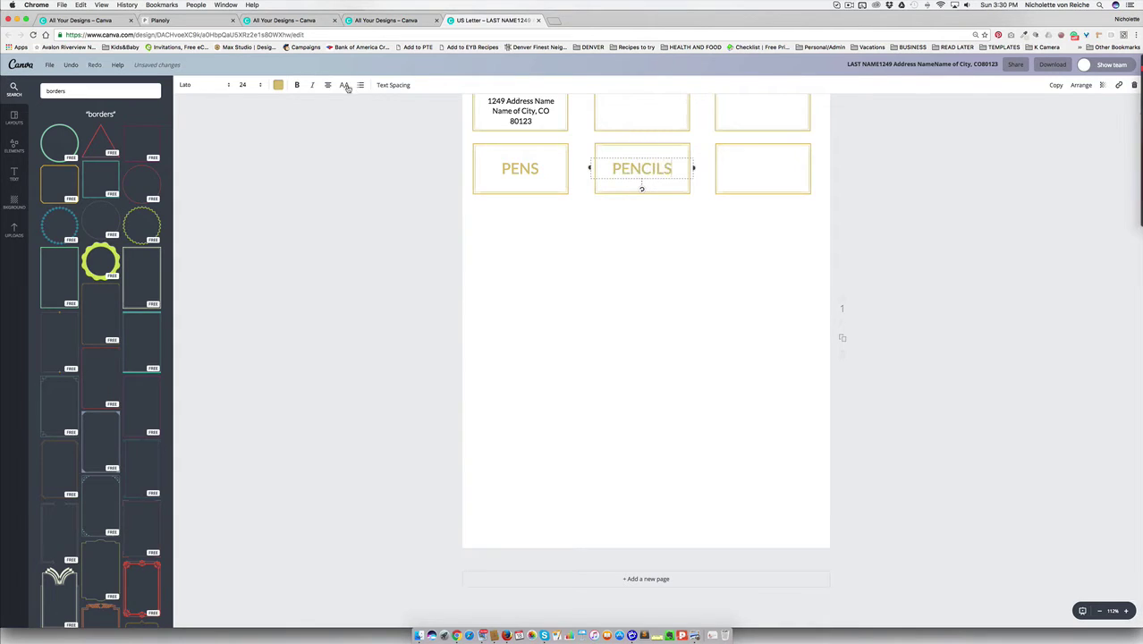
double_click(642, 169)
text(pencils)
click(895, 186)
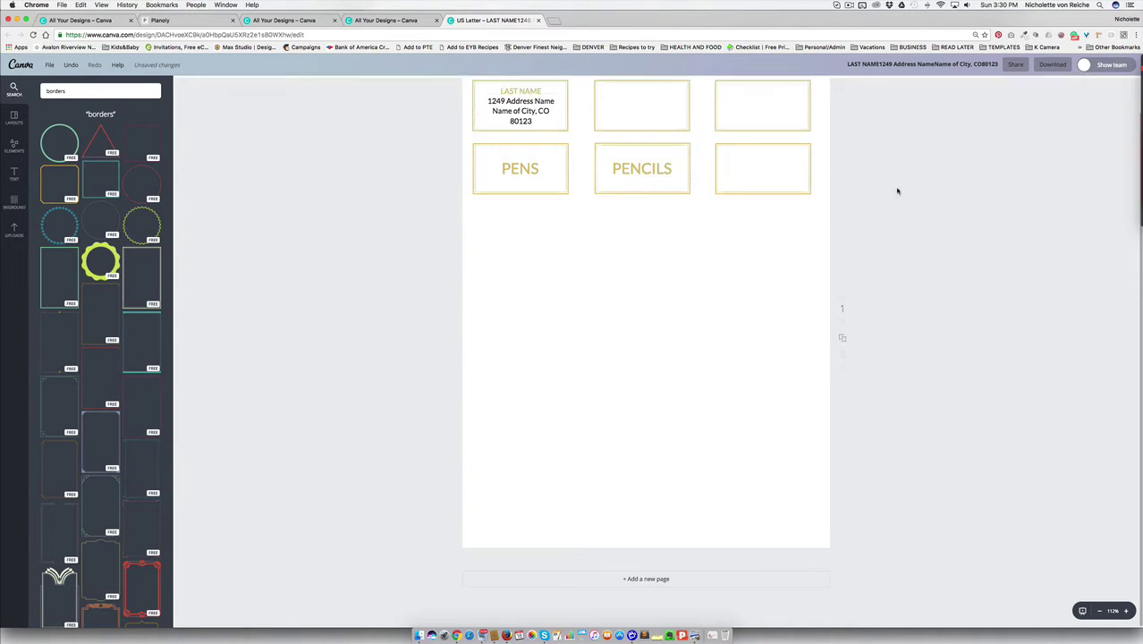
Try a border with filled corner accents, scaled down in the space below the gold labels
click(107, 429)
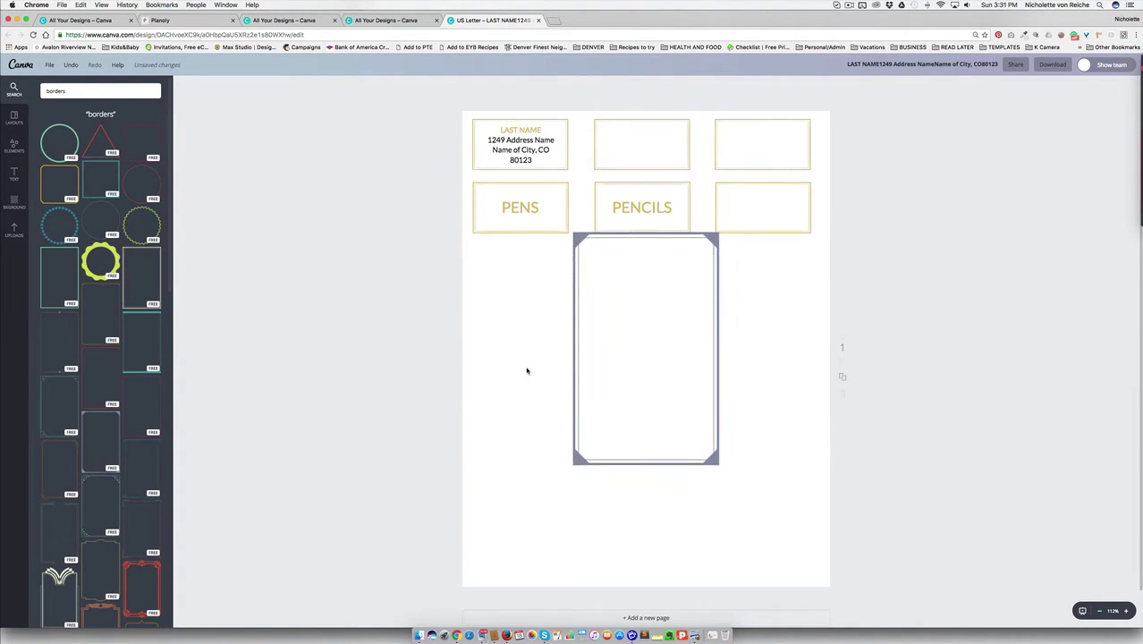
drag(716, 238, 662, 365)
drag(613, 475, 687, 406)
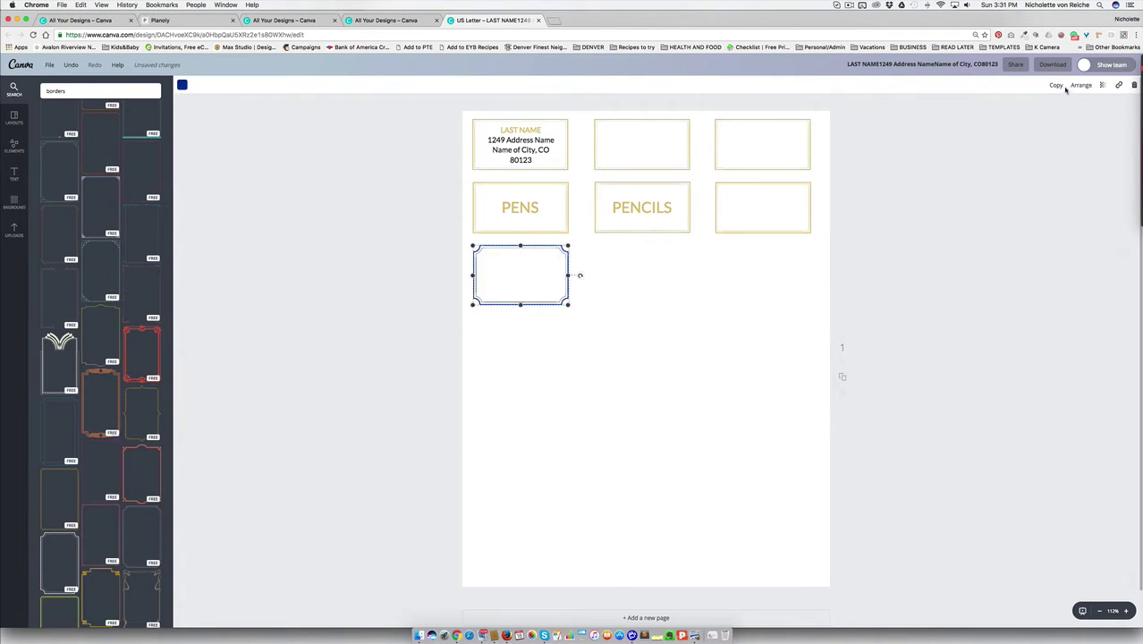
Duplicate the blue notched-corner border to make a row of three labels beneath the gold ones
click(1061, 87)
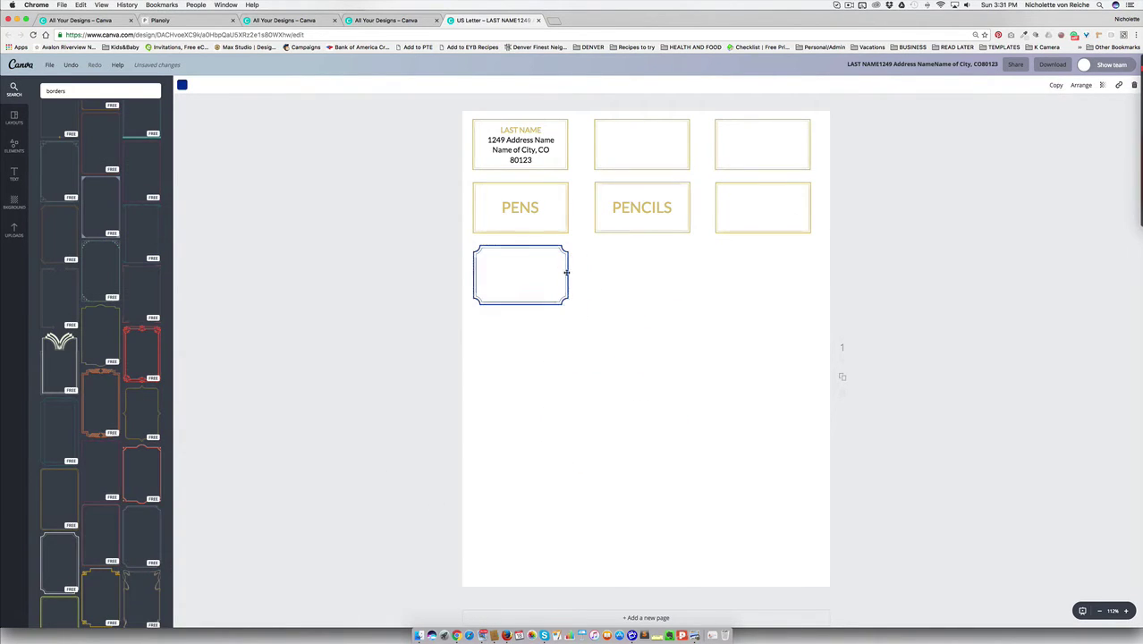
mouse_move(527, 277)
mouse_down()
mouse_move(712, 266)
mouse_move(634, 266)
mouse_move(781, 286)
mouse_move(771, 287)
mouse_up()
click(1056, 85)
Duplicate the row of three blue borders and place the copy directly beneath the original row
drag(424, 275, 867, 286)
click(1056, 85)
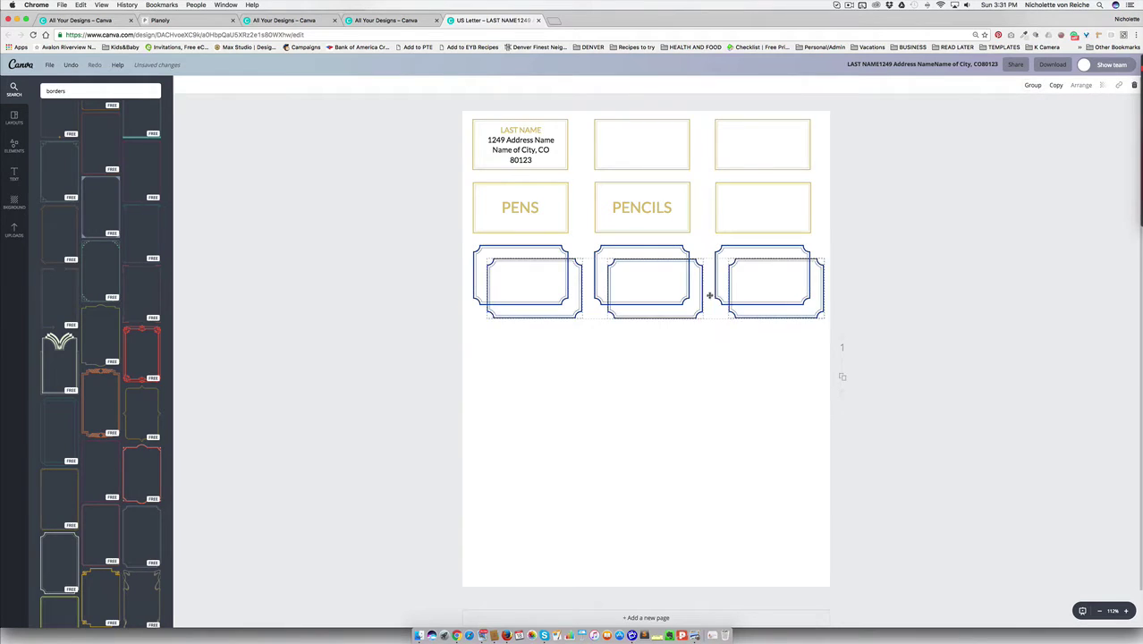
drag(710, 291, 682, 349)
click(403, 321)
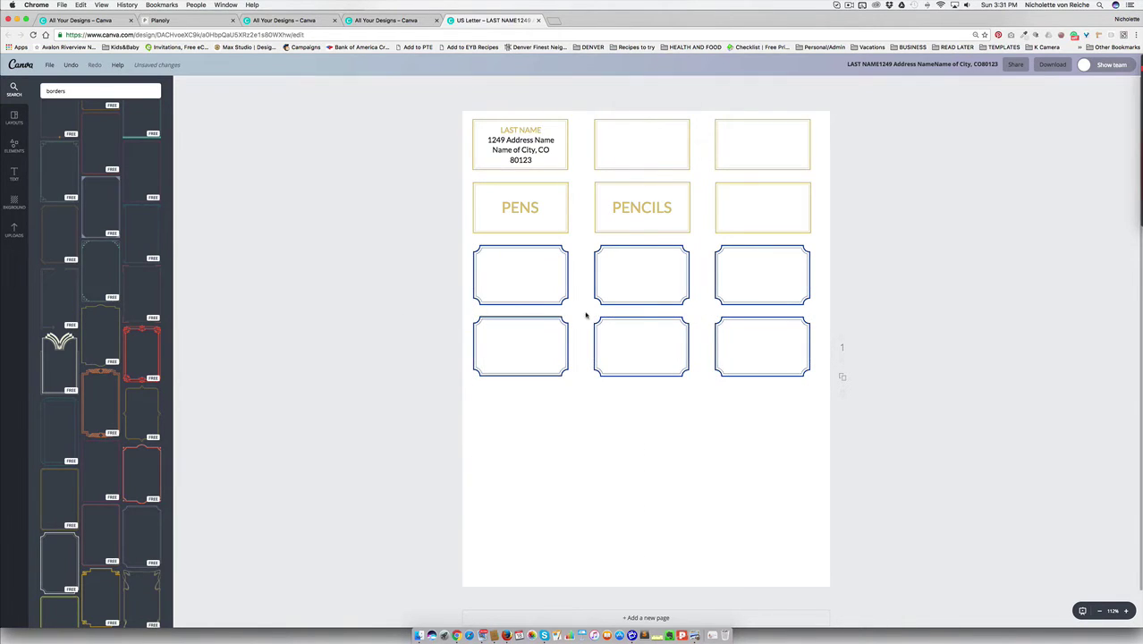
click(808, 306)
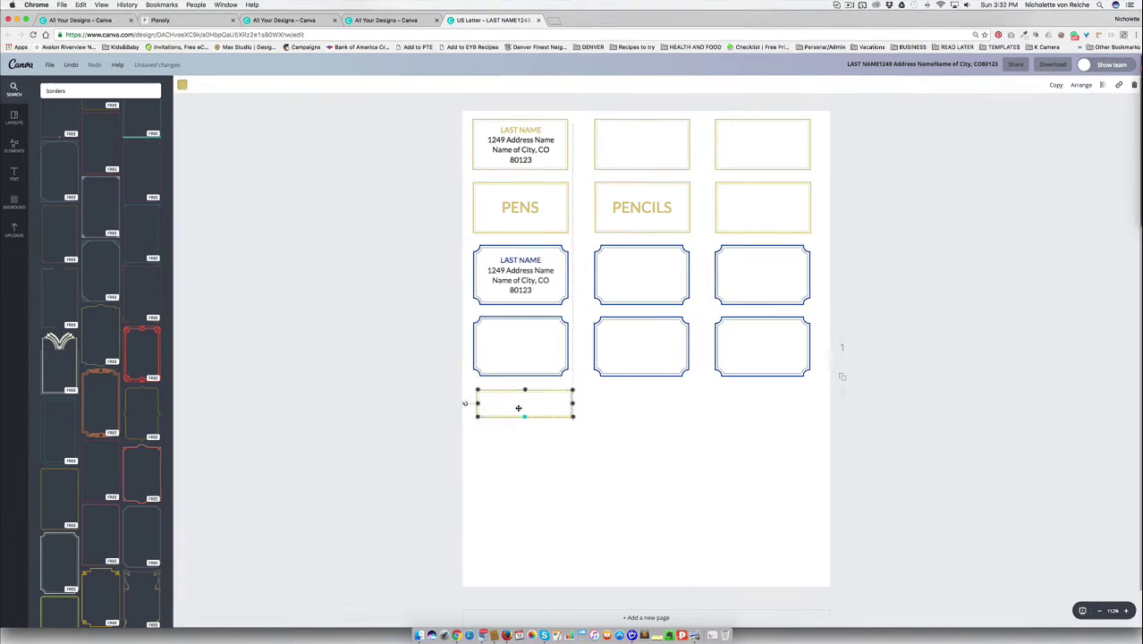
Fit the narrow gold border below the blue labels around the FILING text and align it with the first column
drag(520, 411, 574, 407)
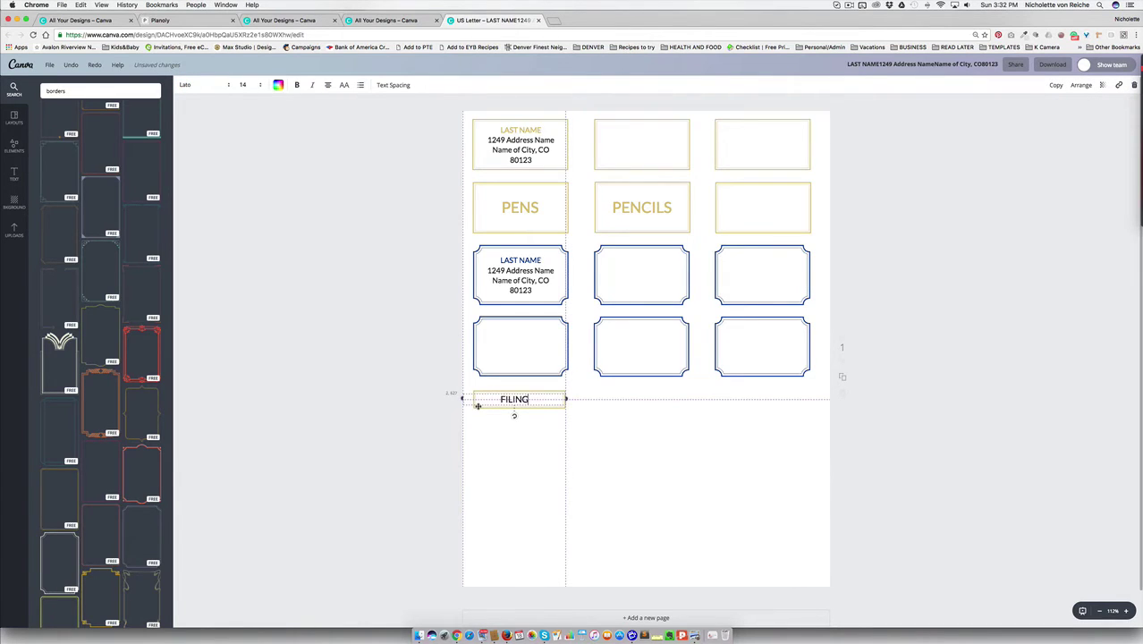
drag(478, 406, 479, 407)
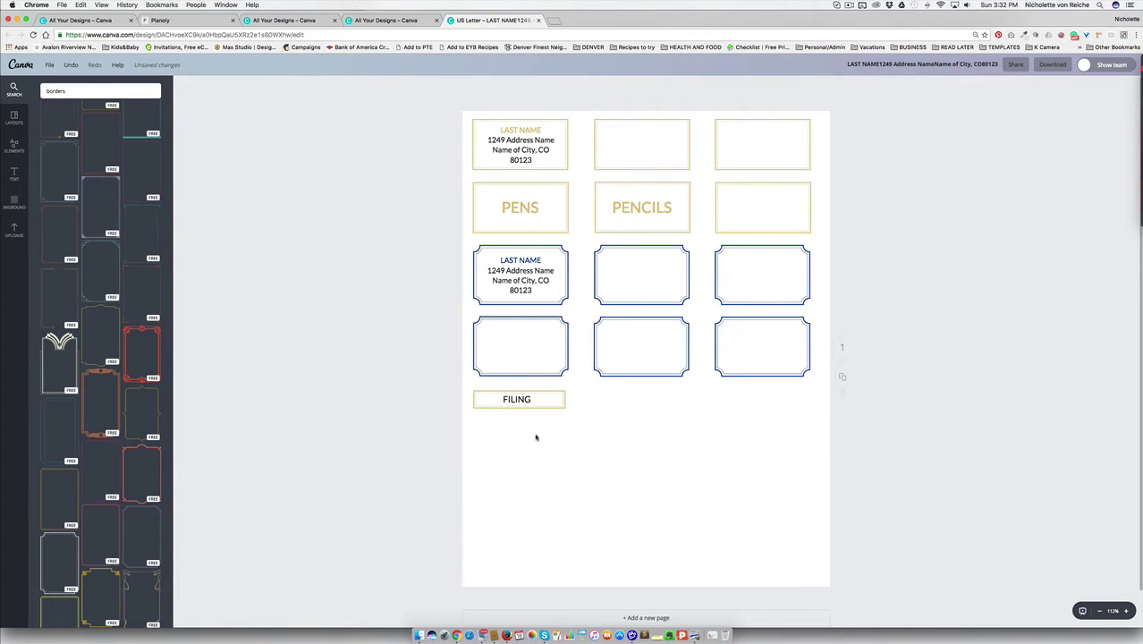
click(491, 393)
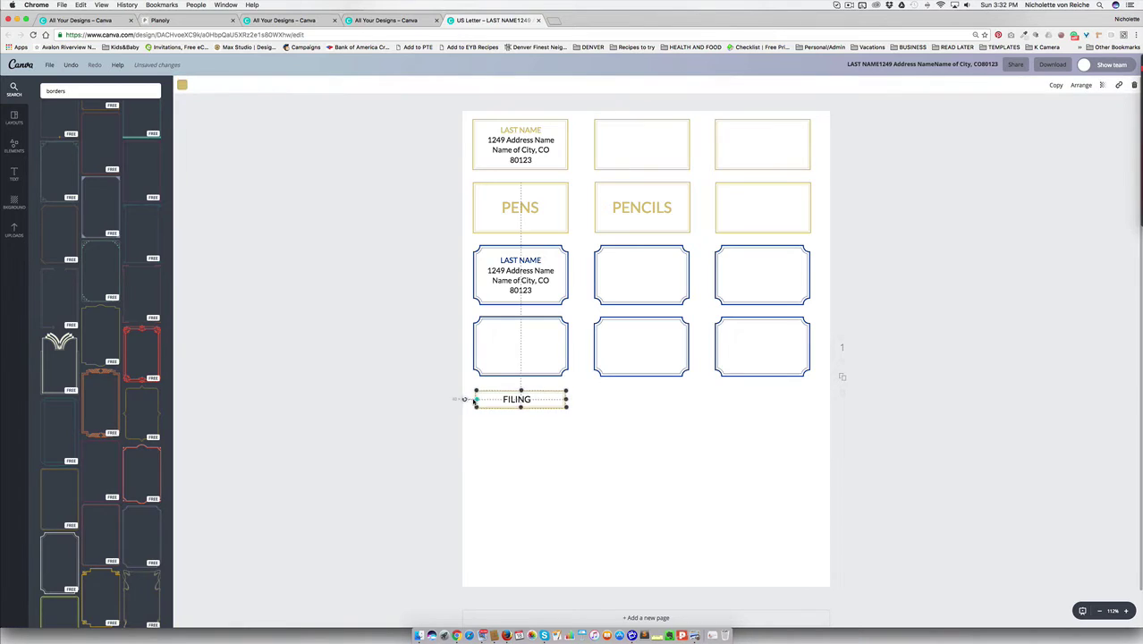
Search the elements for "circle"
click(108, 91)
text(circl)
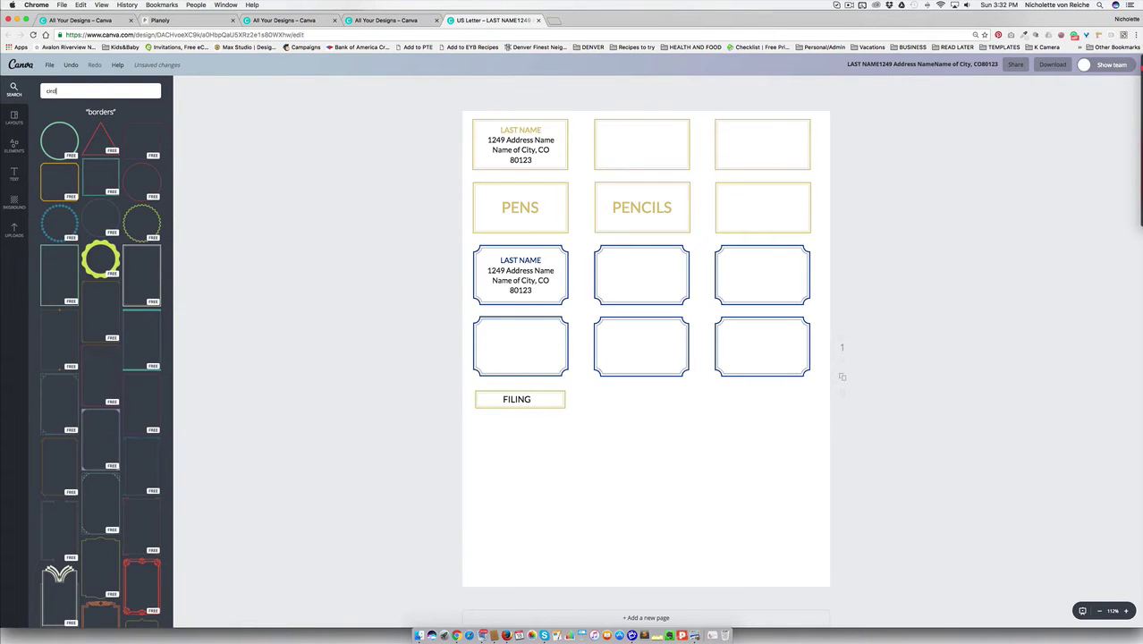
text(e)
key(Return)
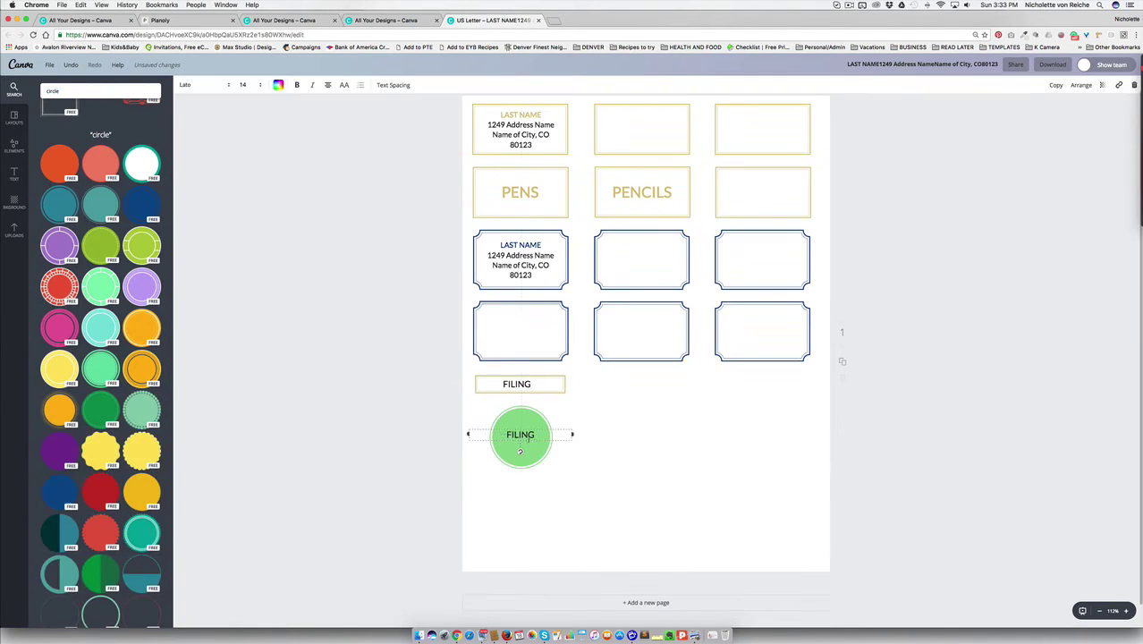
Change the text in the green circle to THYME in capitals, size 21, coloured white and centred
text(e)
click(344, 85)
click(248, 85)
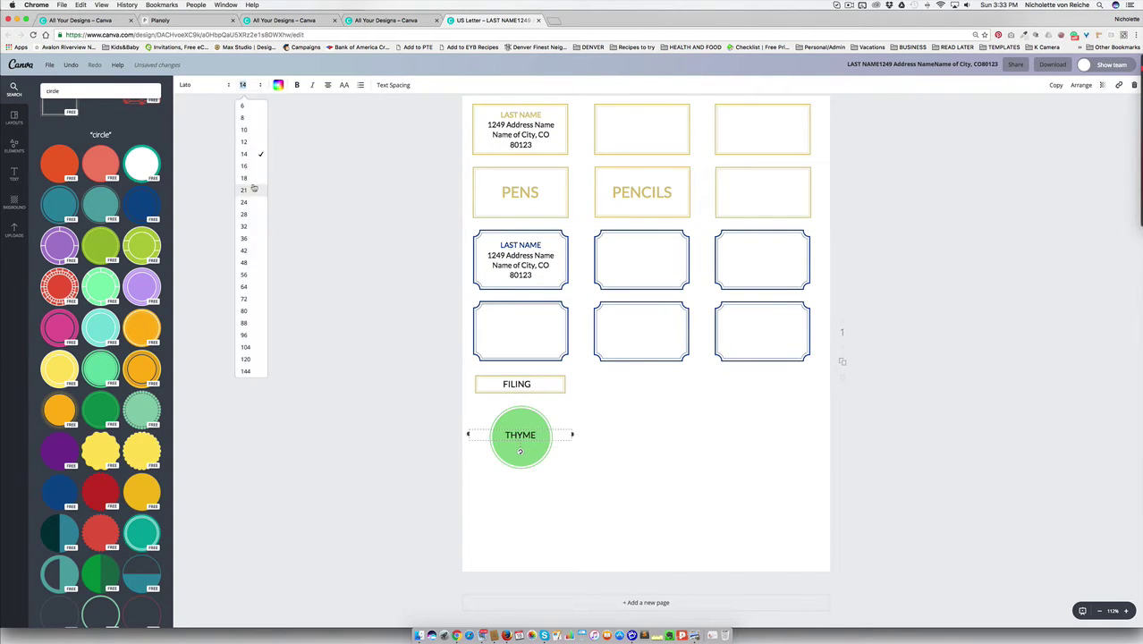
click(252, 187)
click(278, 85)
click(330, 145)
click(521, 443)
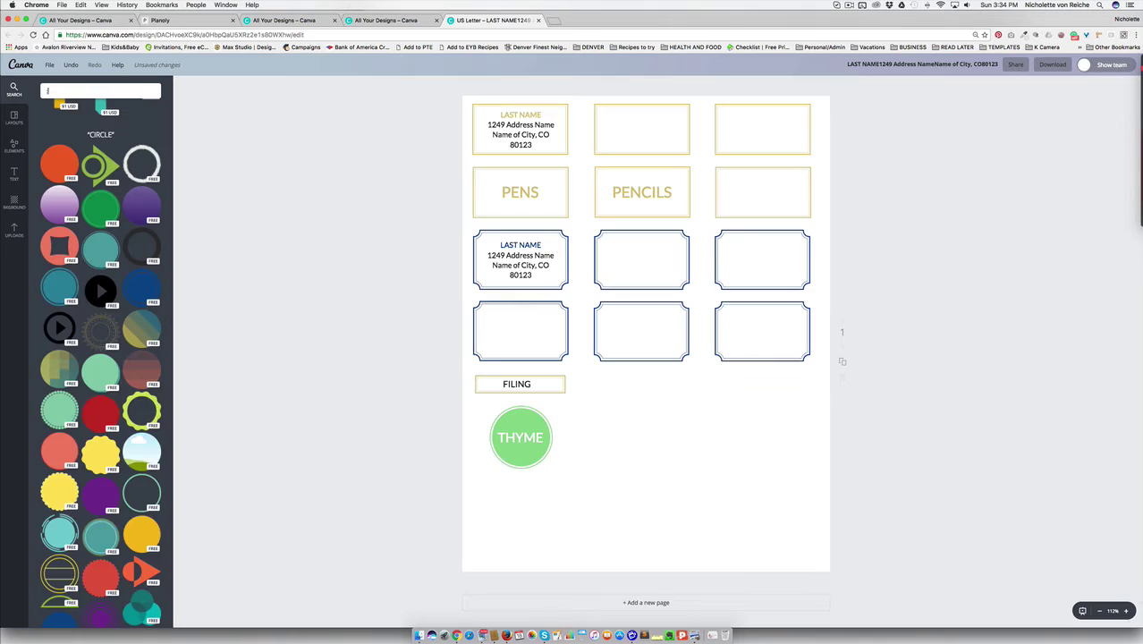
Search for "LABEL", add the white ornate label, and shrink and rotate it to landscape under the middle blue column
text(LABEL)
key(Return)
click(56, 194)
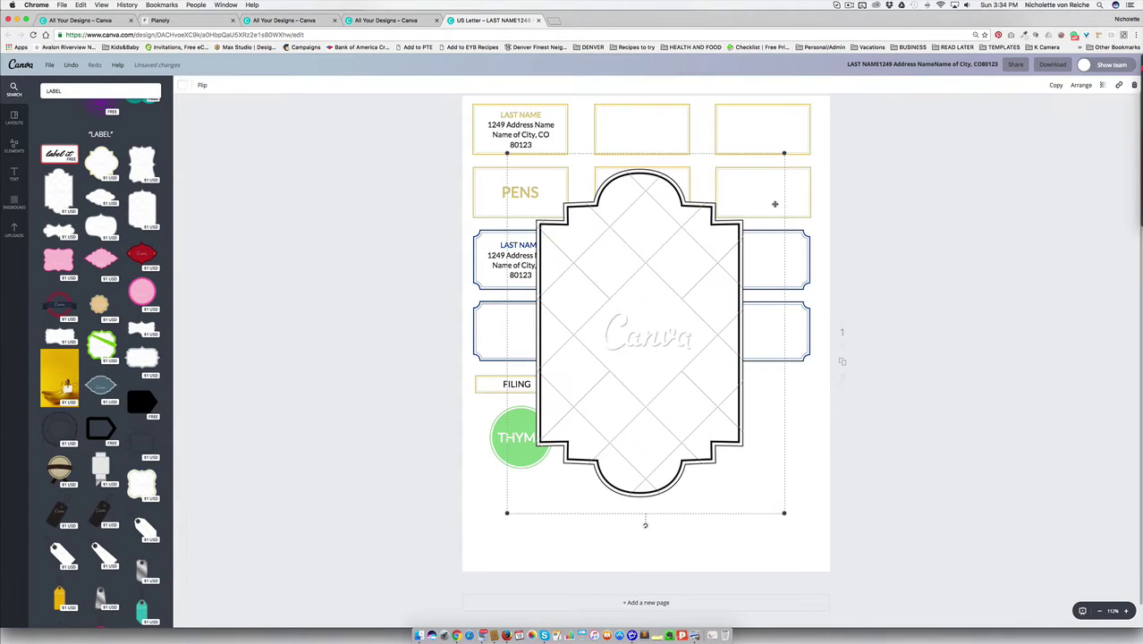
drag(785, 153, 563, 403)
drag(549, 523, 689, 413)
drag(693, 453, 669, 431)
drag(635, 415, 654, 409)
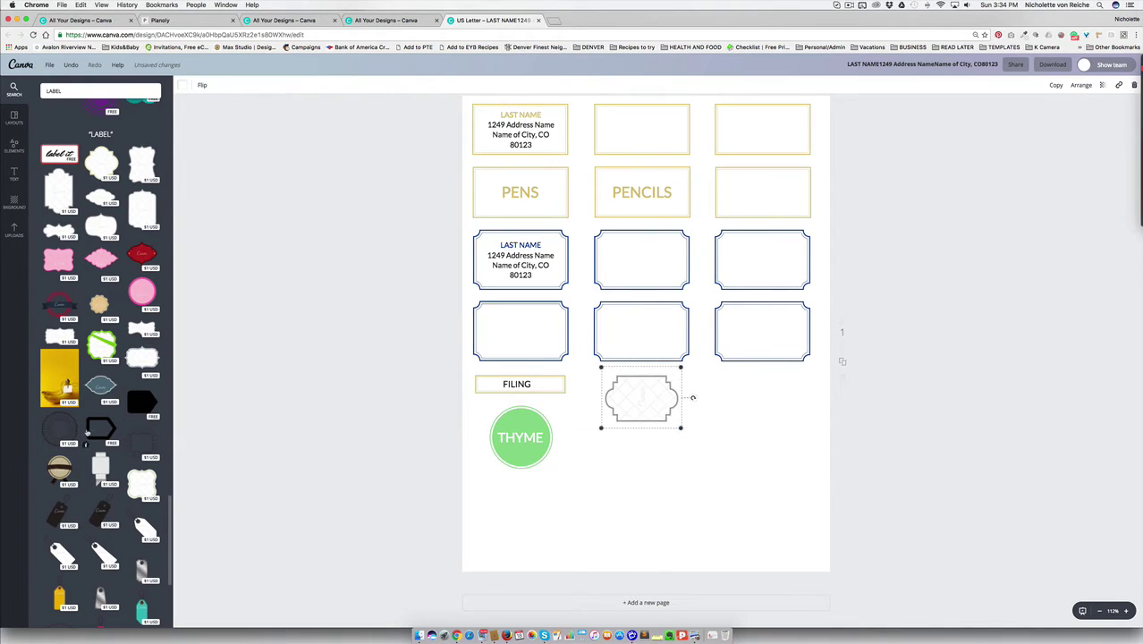
Add the pink ornate label, shrink it under the third blue column, and open its border colour options
click(62, 268)
drag(819, 159, 556, 424)
drag(528, 450, 760, 411)
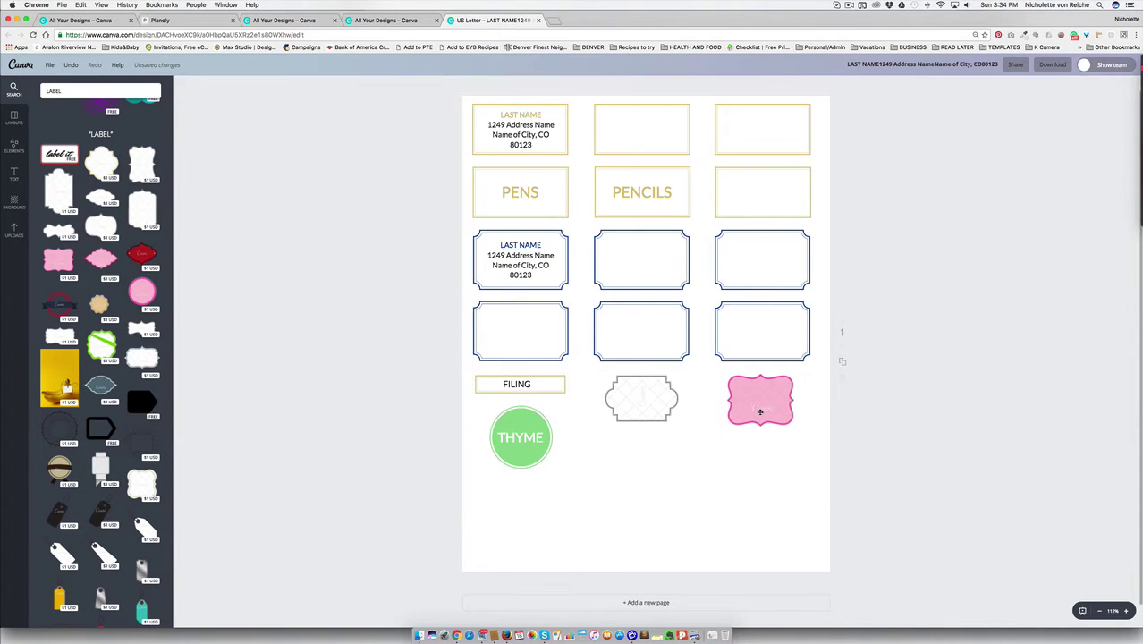
click(182, 85)
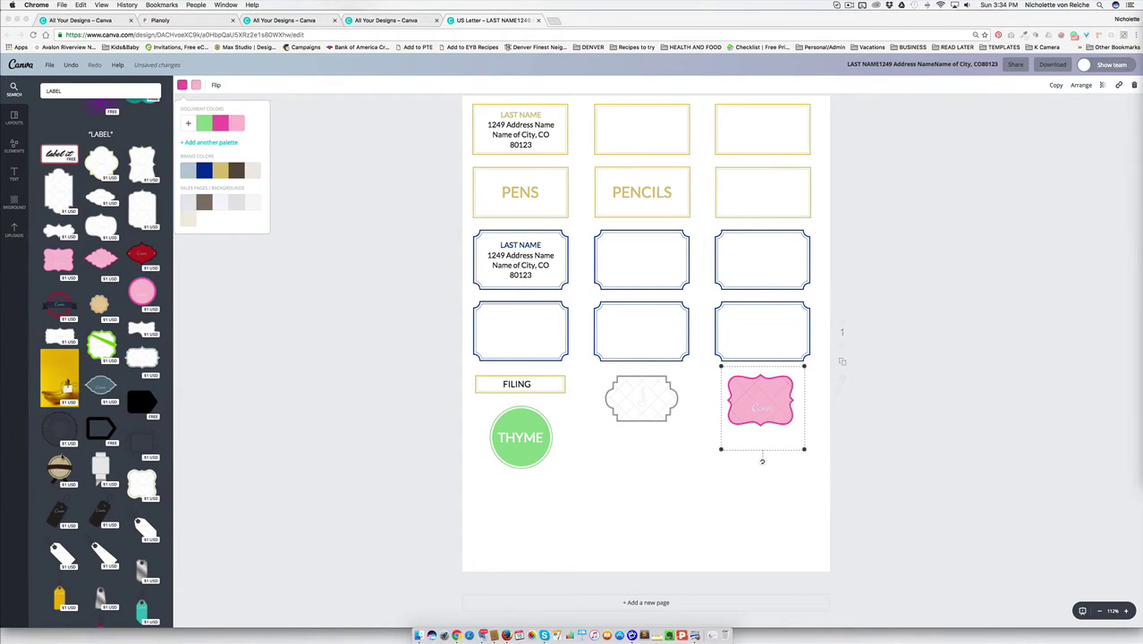
Add the white ornate label with the green outline, shrink it, and place it beneath the pink label
scroll(141, 479, down, 1)
click(141, 479)
drag(819, 157, 572, 408)
drag(528, 456, 768, 475)
click(627, 486)
scroll(100, 376, down, 4)
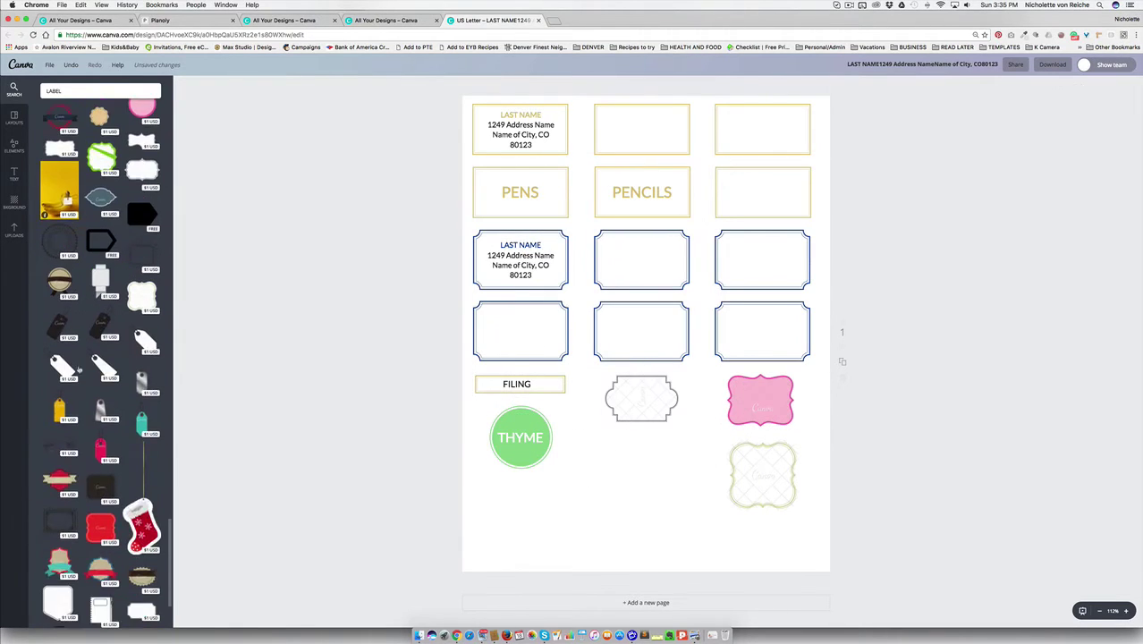
Add the black ornate label with the double outline, shrink it, and place it beneath the white label in the middle column
click(100, 340)
drag(822, 158, 559, 422)
drag(529, 474, 658, 485)
mouse_move(604, 521)
mouse_down()
mouse_move(613, 513)
mouse_move(603, 521)
mouse_up()
Duplicate the green circle, place the copy directly below the THYME circle, and colour it black from the document colours
click(533, 428)
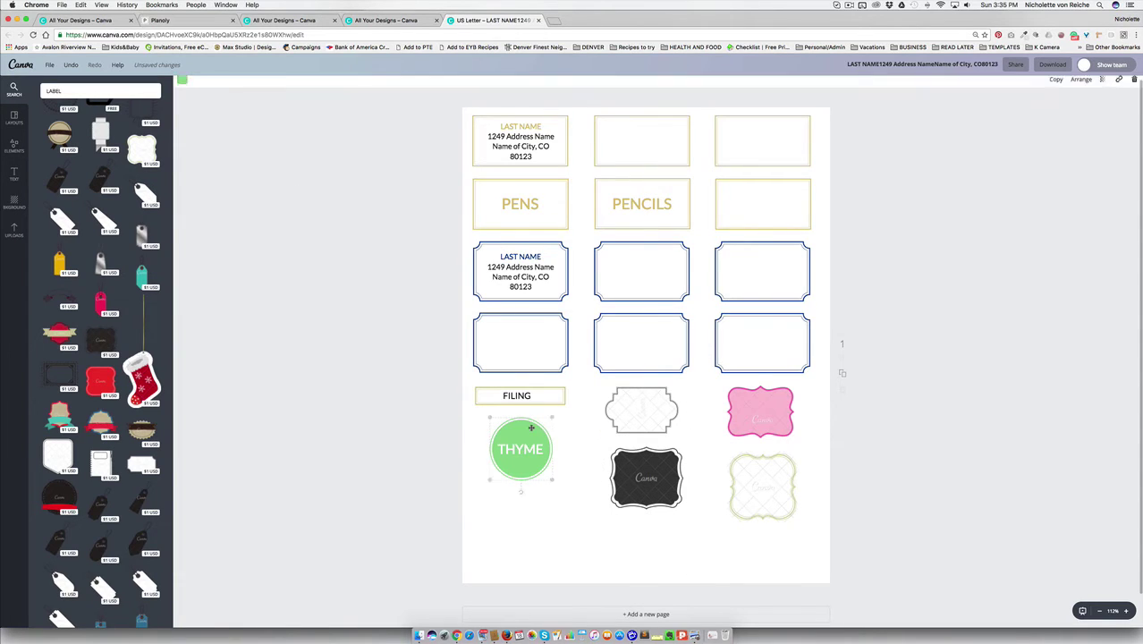
click(1057, 85)
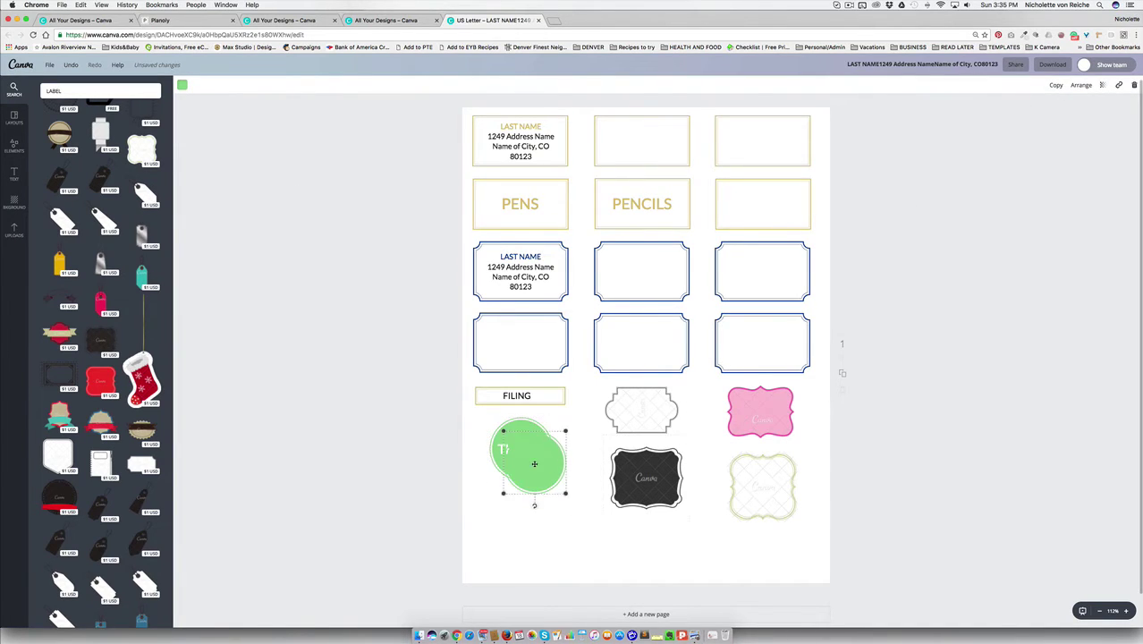
drag(530, 458, 523, 519)
click(182, 85)
click(187, 120)
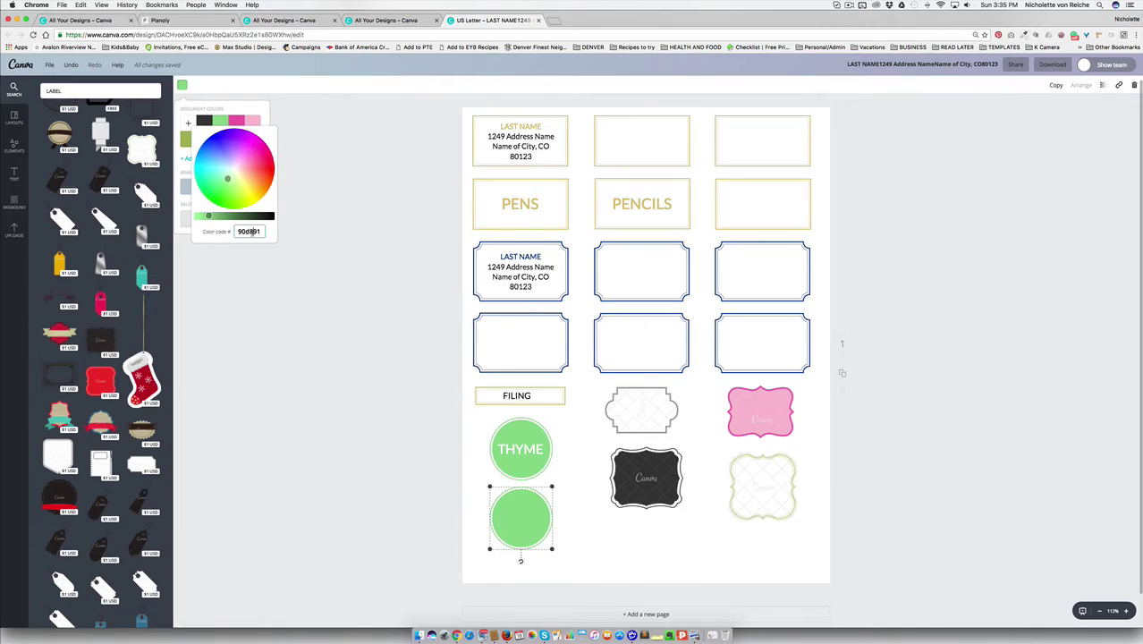
click(204, 120)
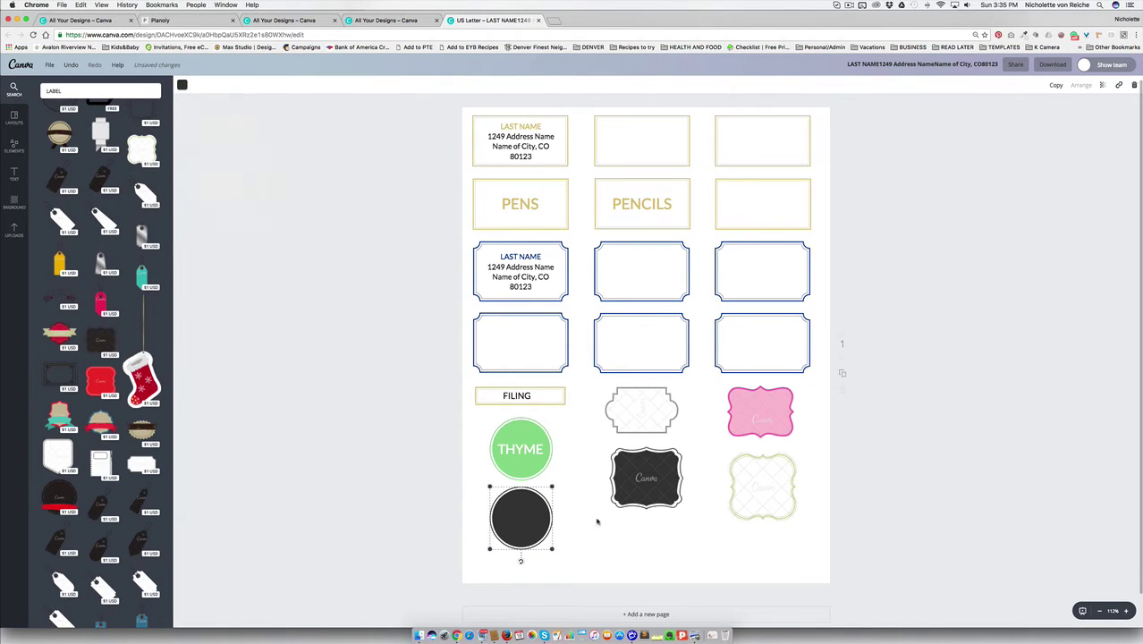
click(405, 477)
Switch to the Labels design and examine the address, filing, round, black rectangular and ornate label sheets on its pages
scroll(109, 331, down, 3)
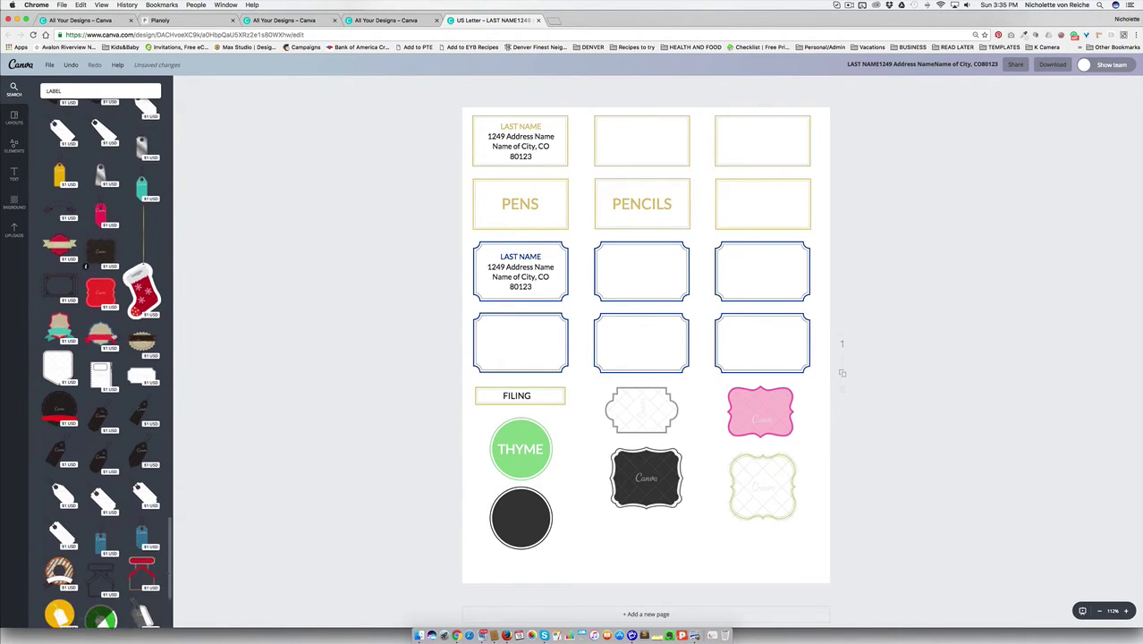
scroll(111, 335, up, 3)
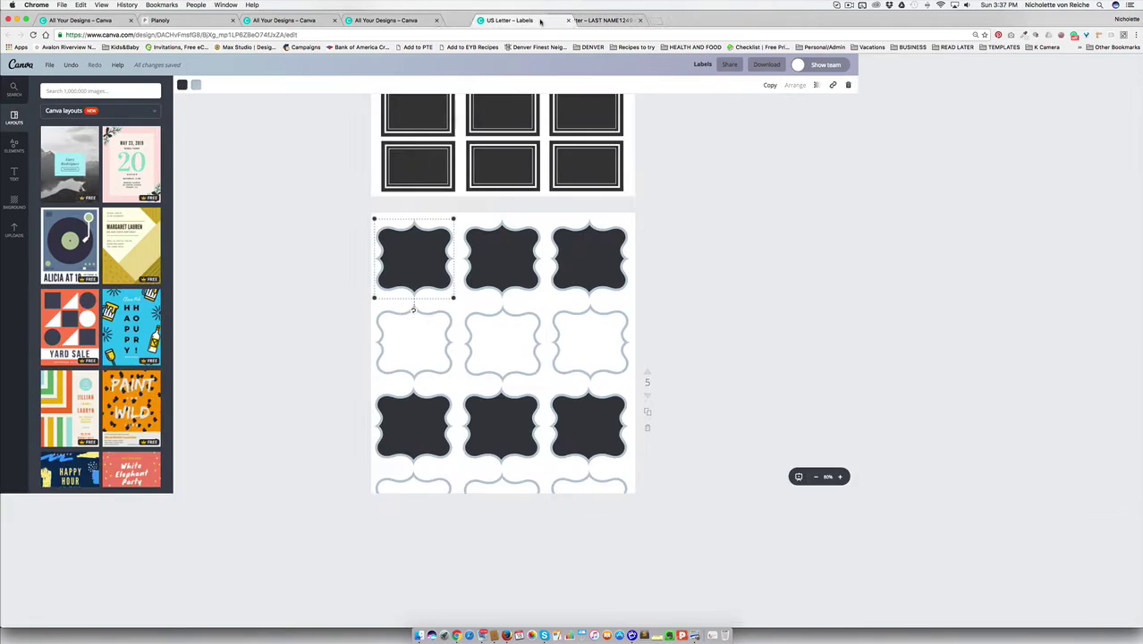
scroll(583, 145, down, 3)
scroll(584, 146, up, 10)
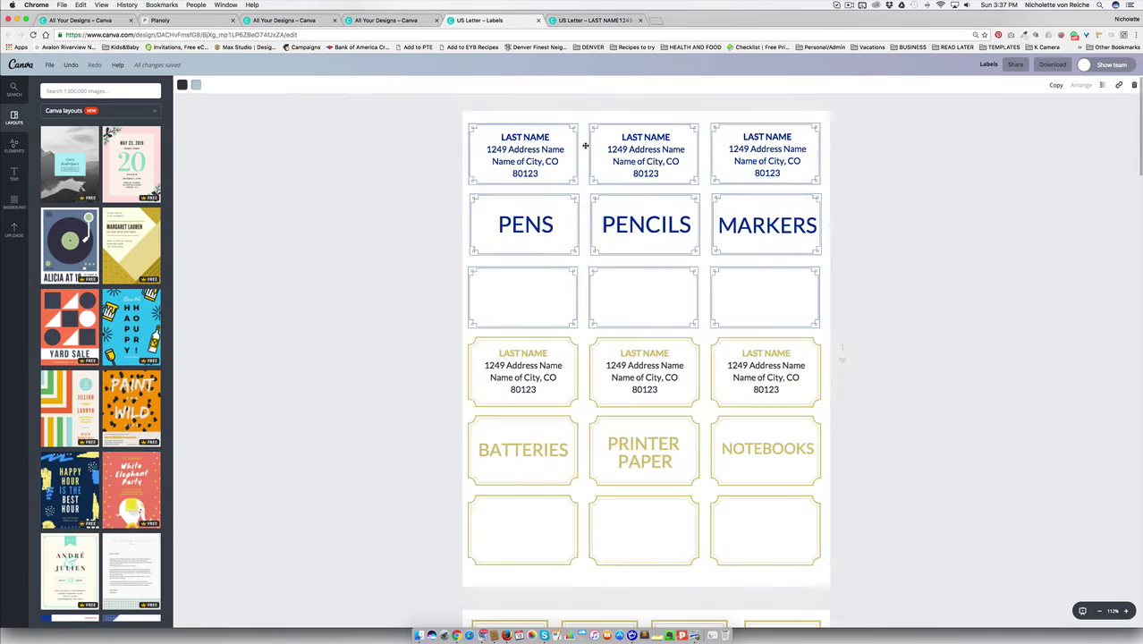
click(1101, 613)
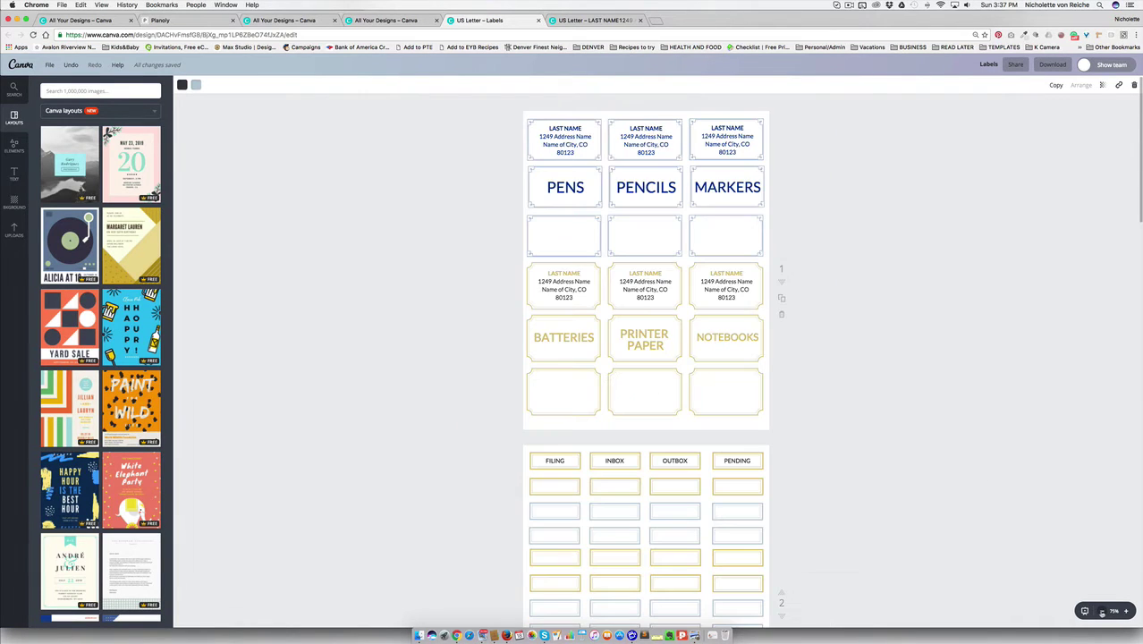
scroll(801, 428, down, 5)
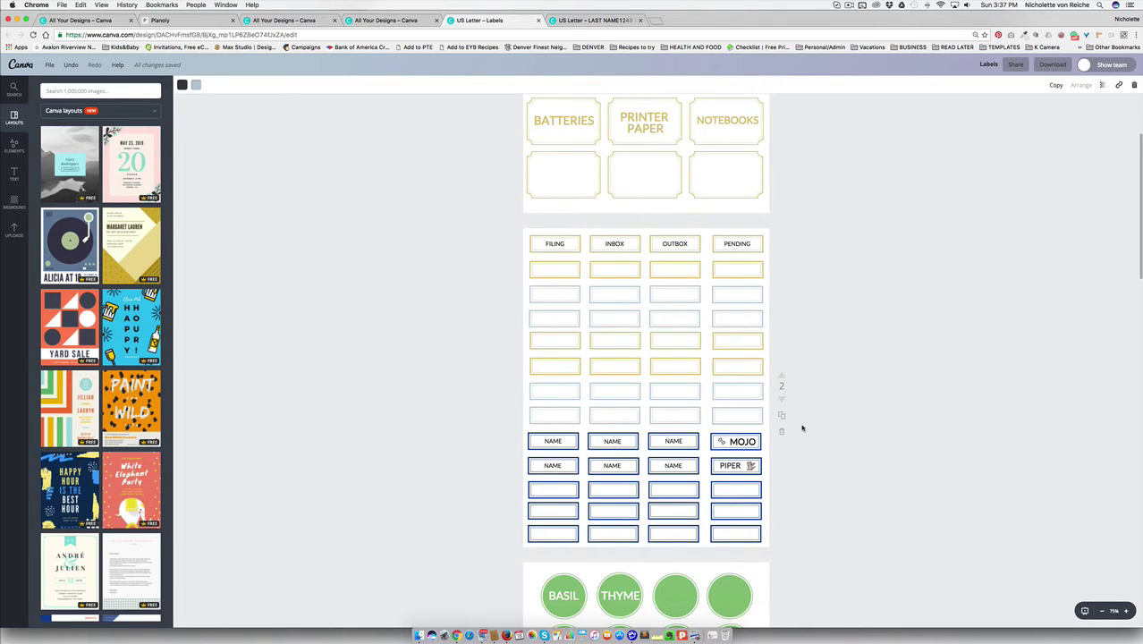
scroll(803, 428, down, 10)
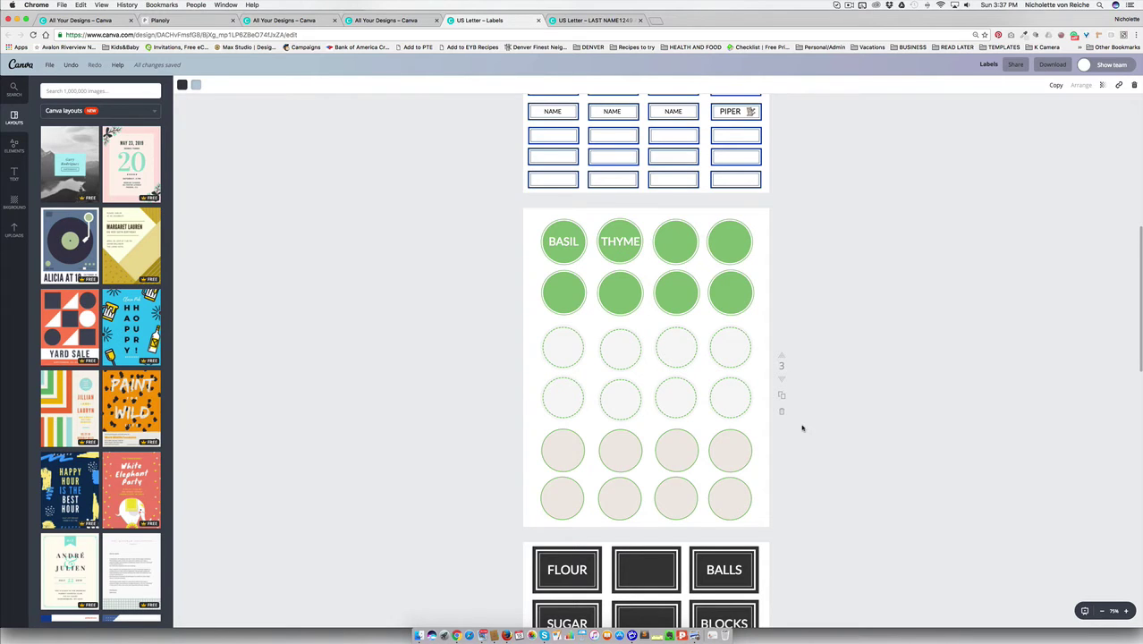
scroll(802, 428, down, 10)
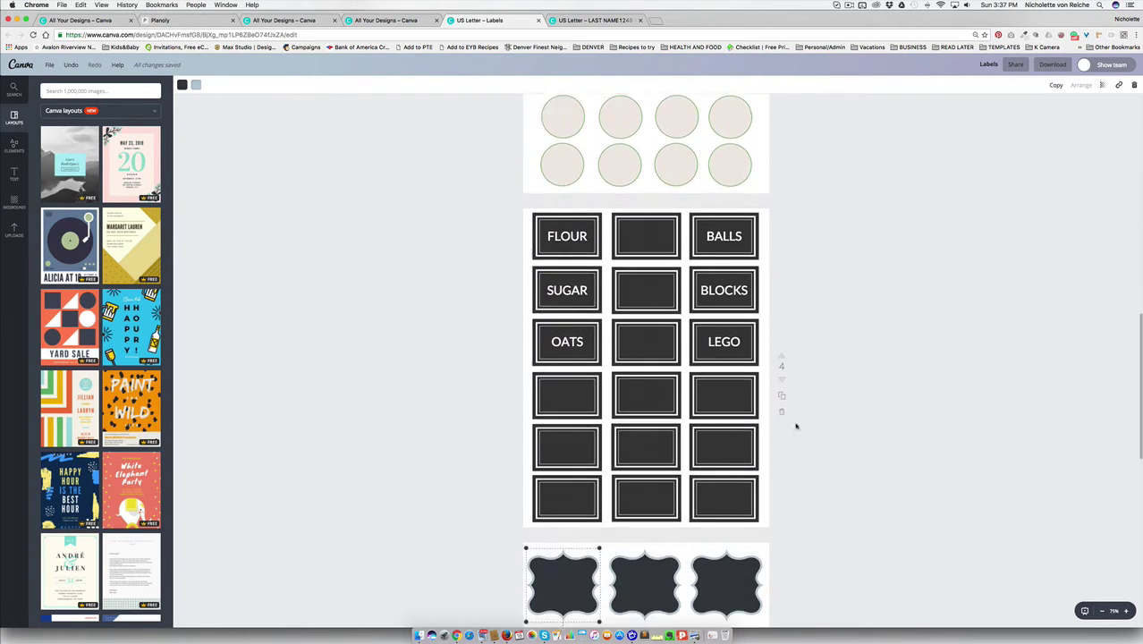
scroll(796, 426, down, 1)
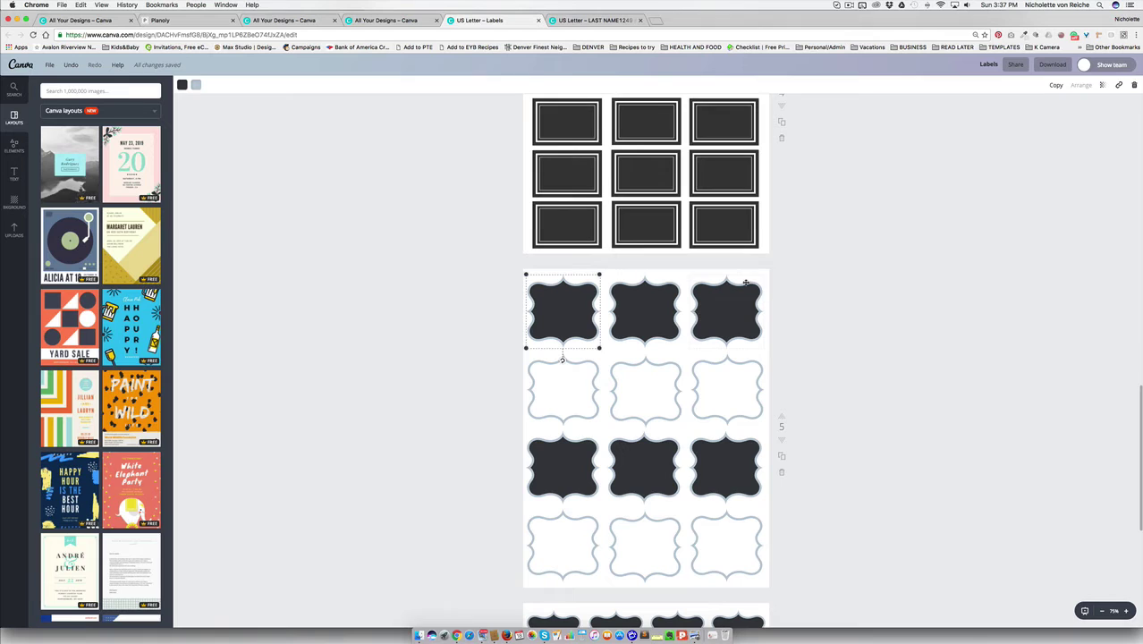
scroll(761, 308, up, 2)
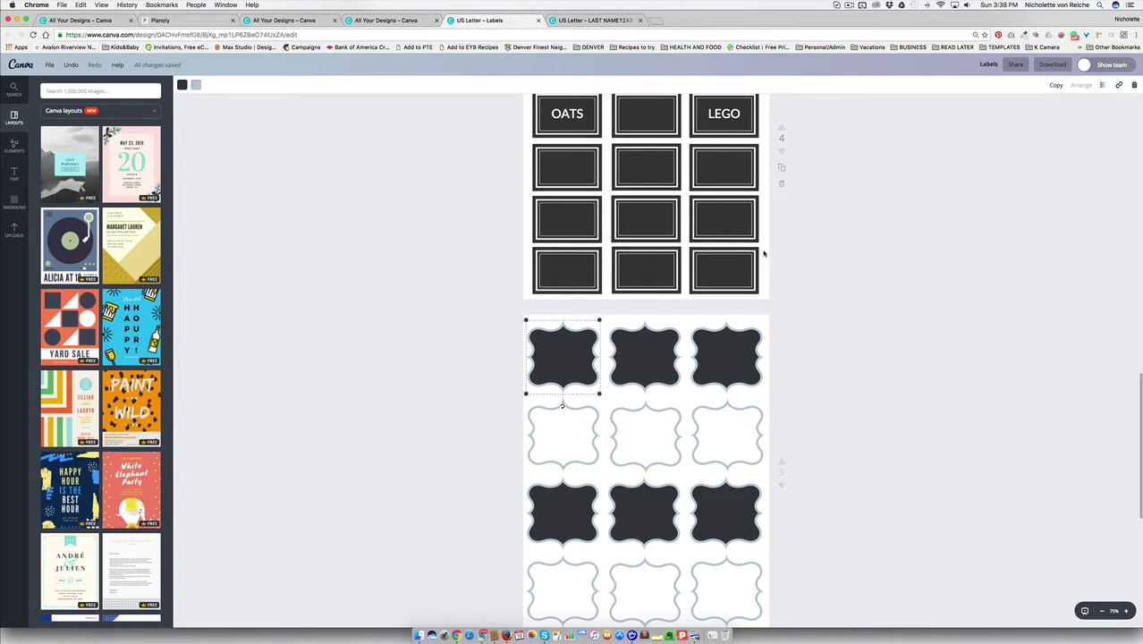
scroll(766, 269, up, 8)
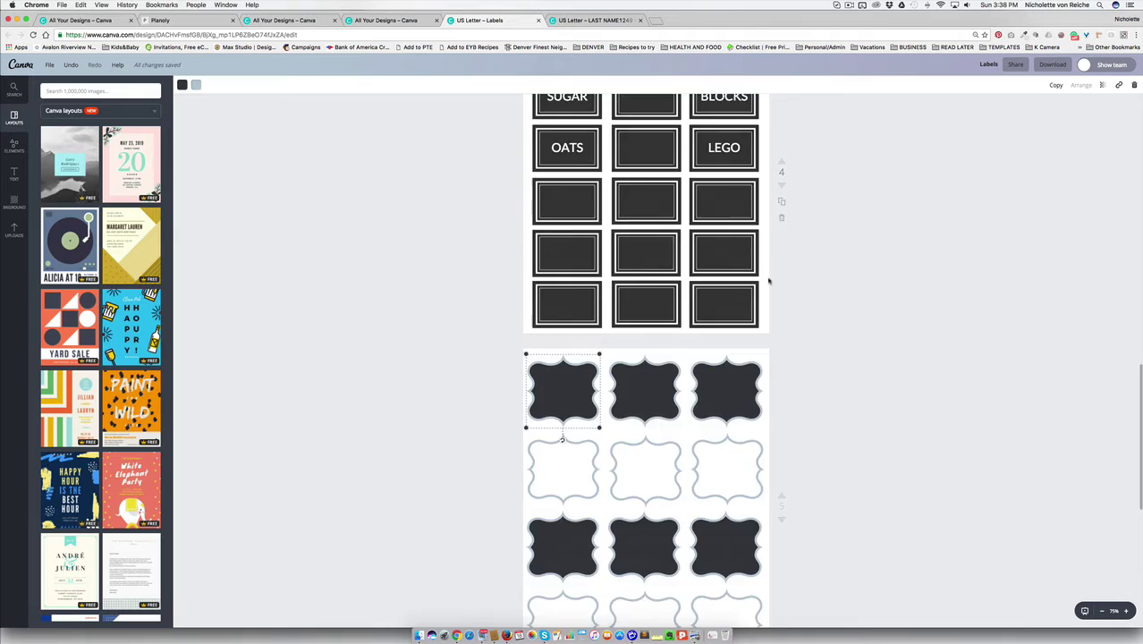
click(1103, 612)
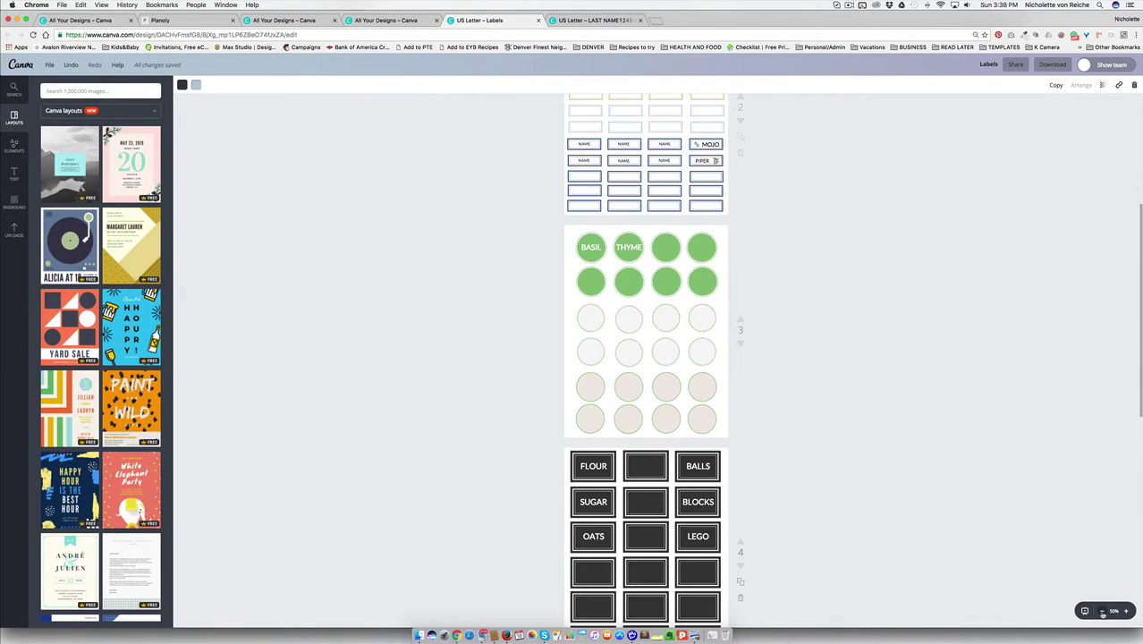
scroll(941, 573, up, 5)
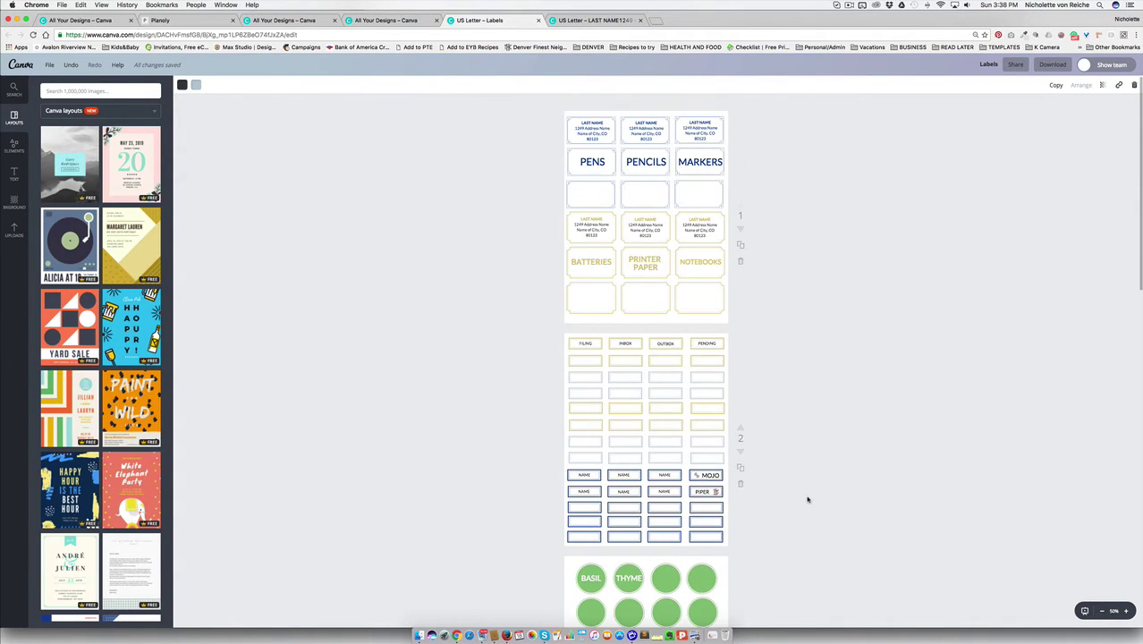
scroll(808, 499, down, 12)
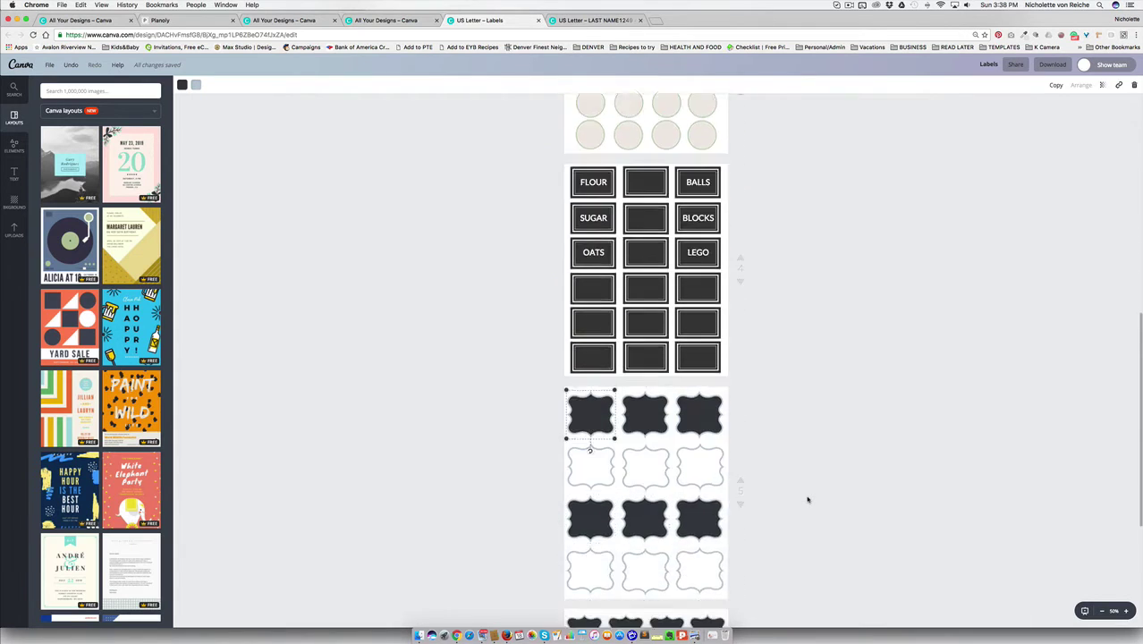
scroll(807, 499, down, 4)
scroll(808, 499, up, 9)
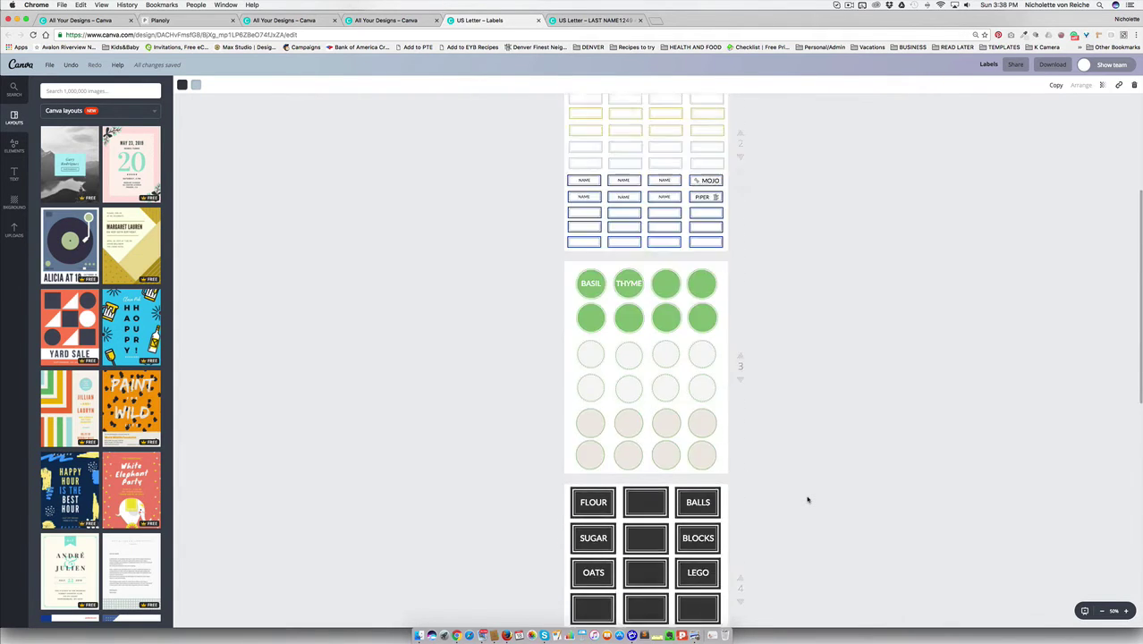
scroll(807, 499, up, 3)
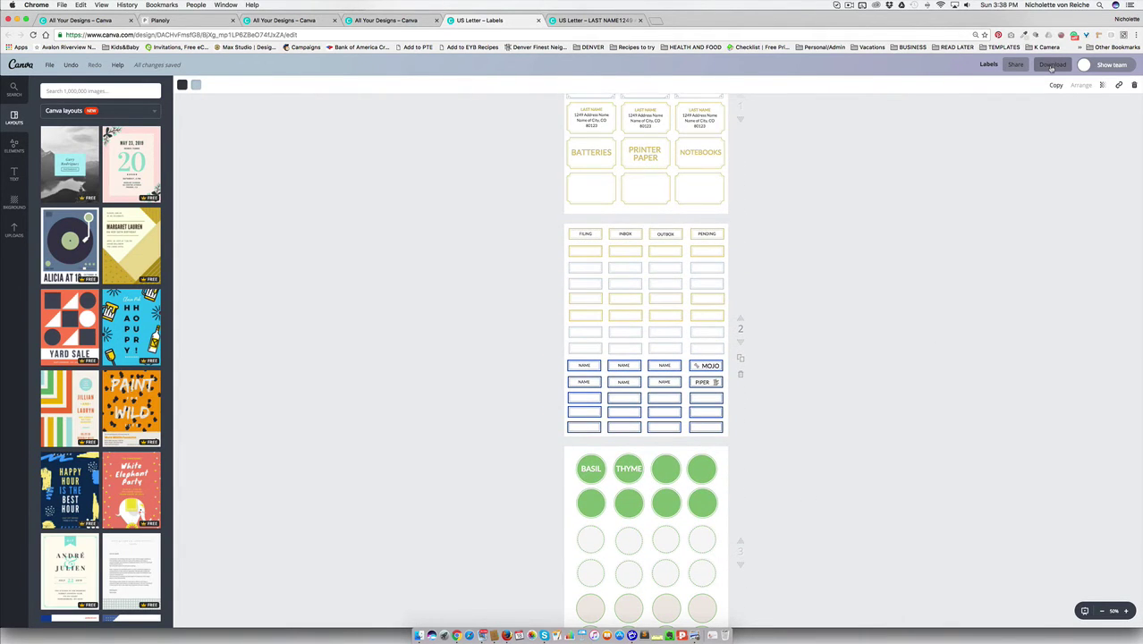
click(1052, 66)
click(1042, 138)
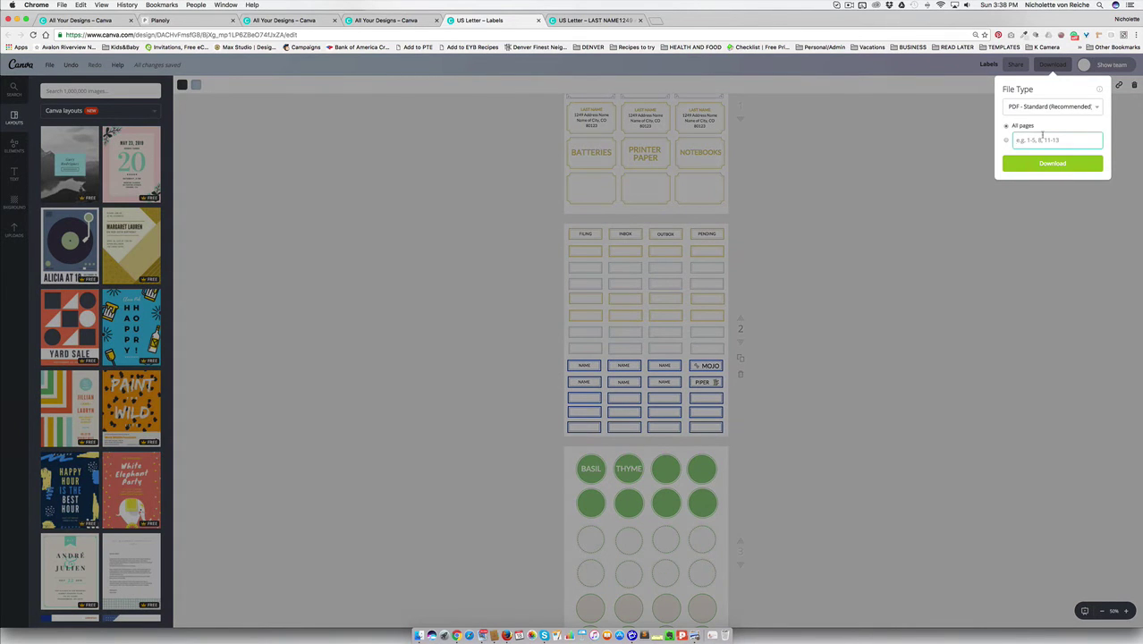
text(3,5)
click(946, 174)
Examine the page 2 filing and name labels, including the bone and cat graphics on the MOJO and PIPER labels
scroll(948, 173, down, 4)
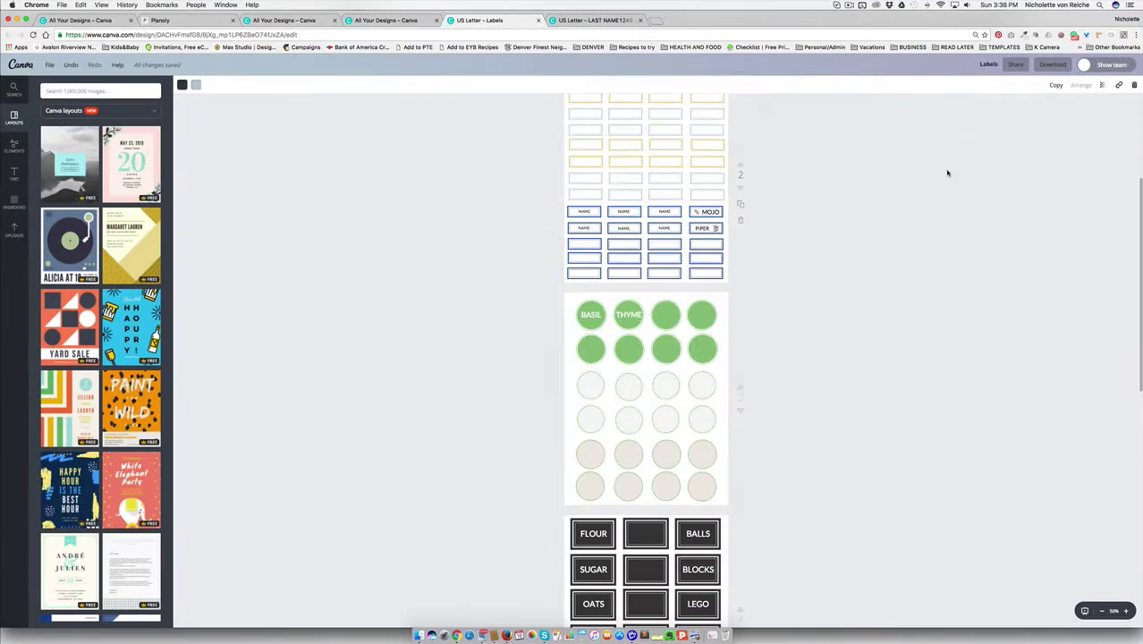
scroll(948, 172, down, 10)
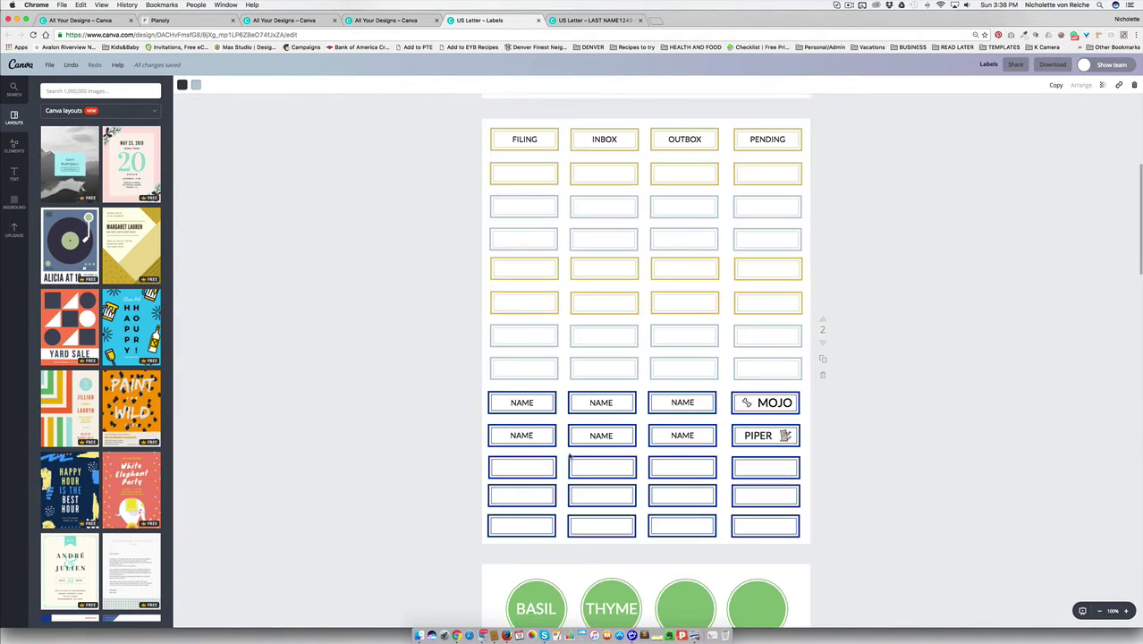
scroll(716, 379, down, 1)
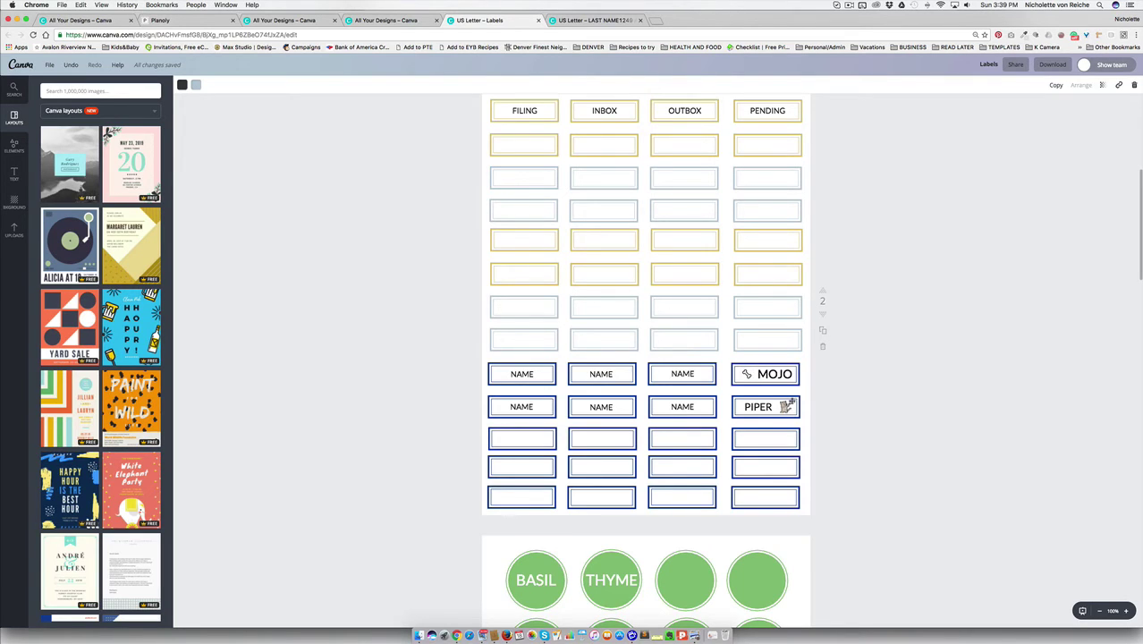
click(747, 374)
click(853, 384)
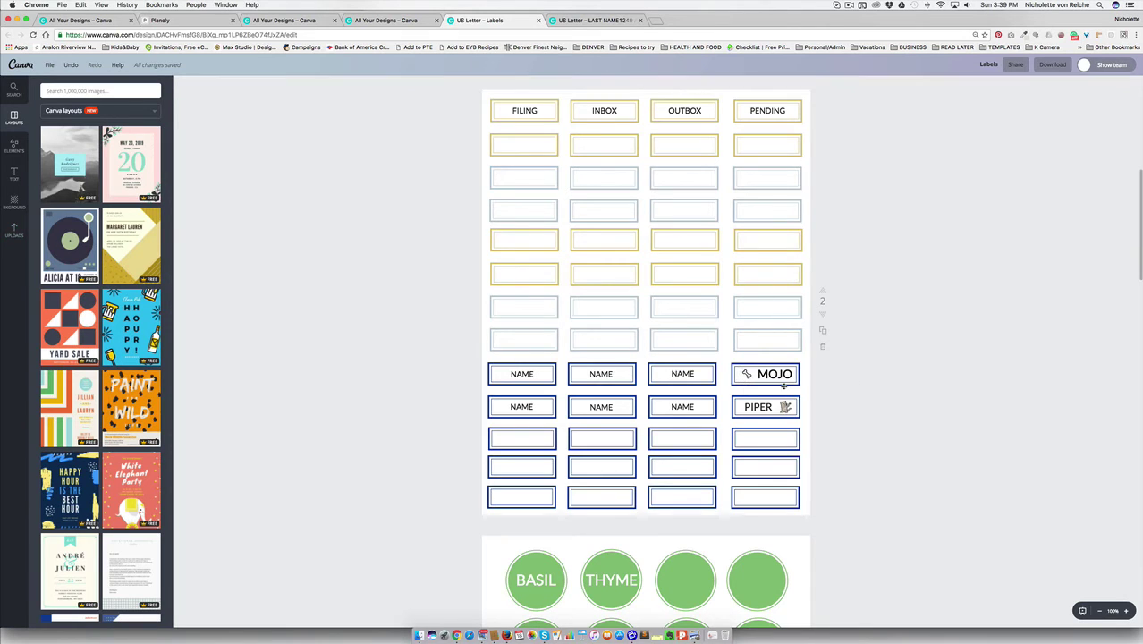
scroll(769, 385, down, 3)
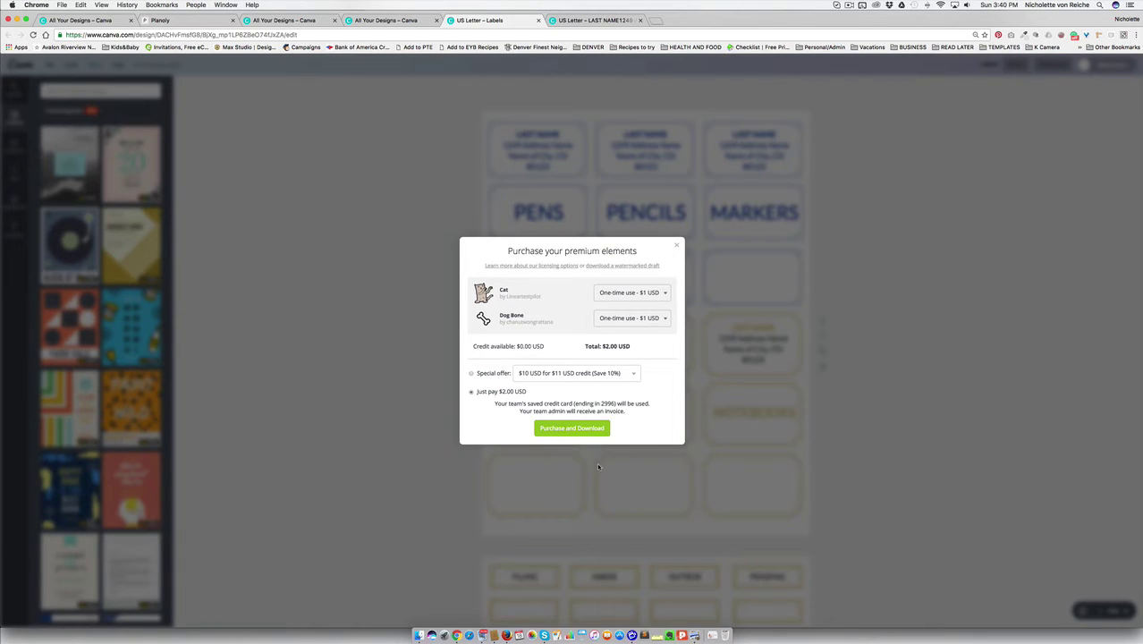
Download a watermarked draft of the Labels design as a PDF and open the file commands for it
click(600, 269)
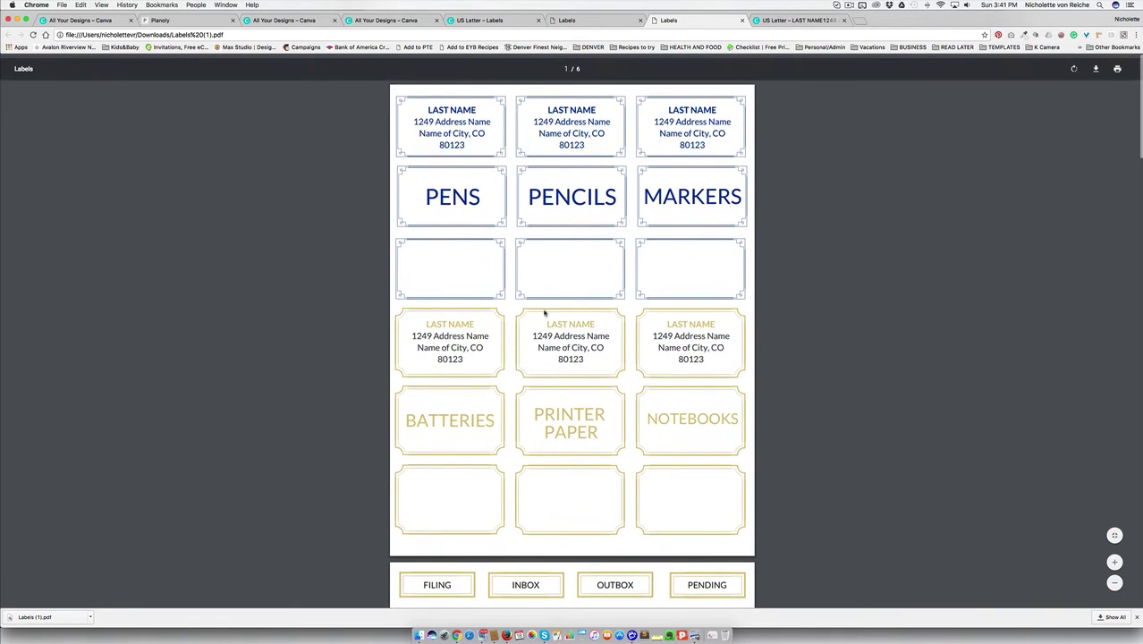
click(62, 5)
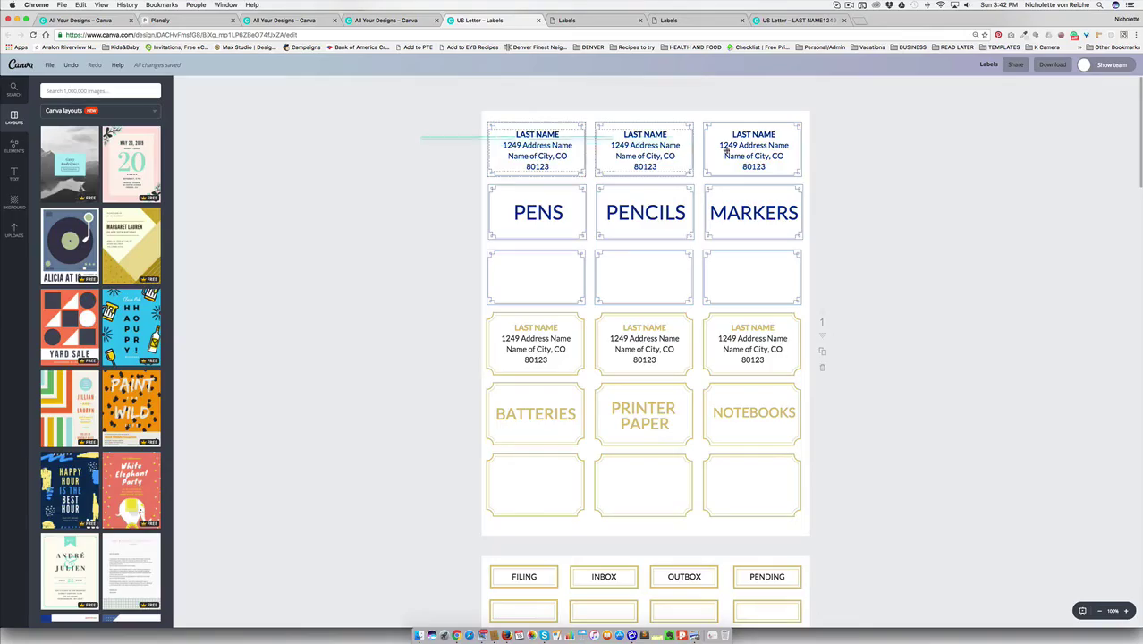
Group the three blue address labels in page 1's top row and shrink them together to text size 9.7
drag(421, 137, 807, 181)
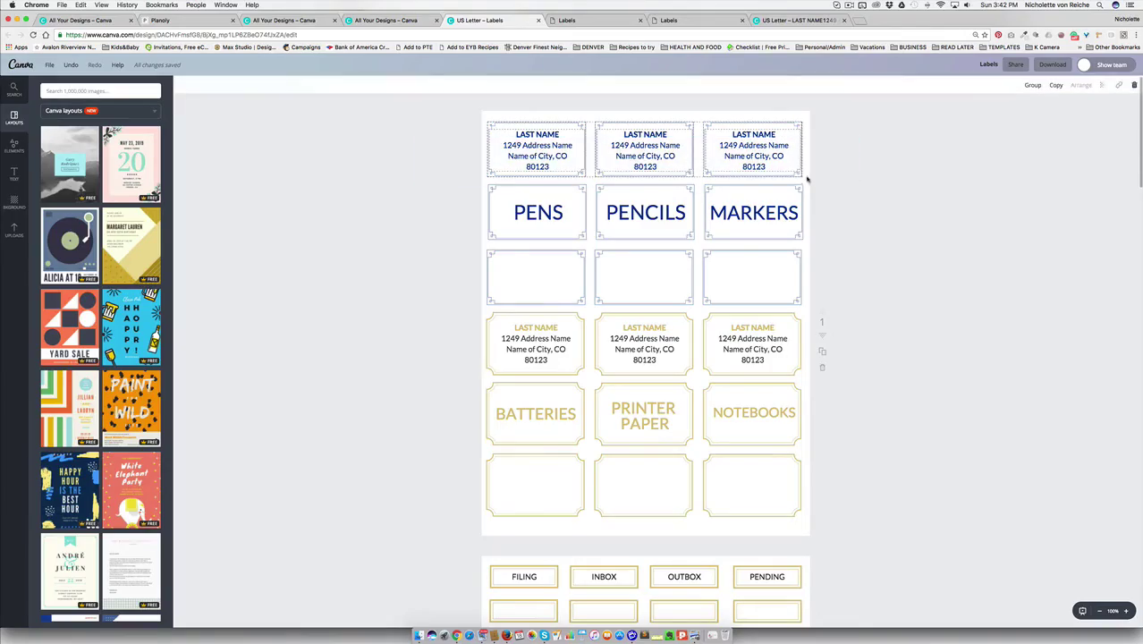
click(453, 122)
click(502, 126)
drag(443, 115, 732, 163)
click(1029, 85)
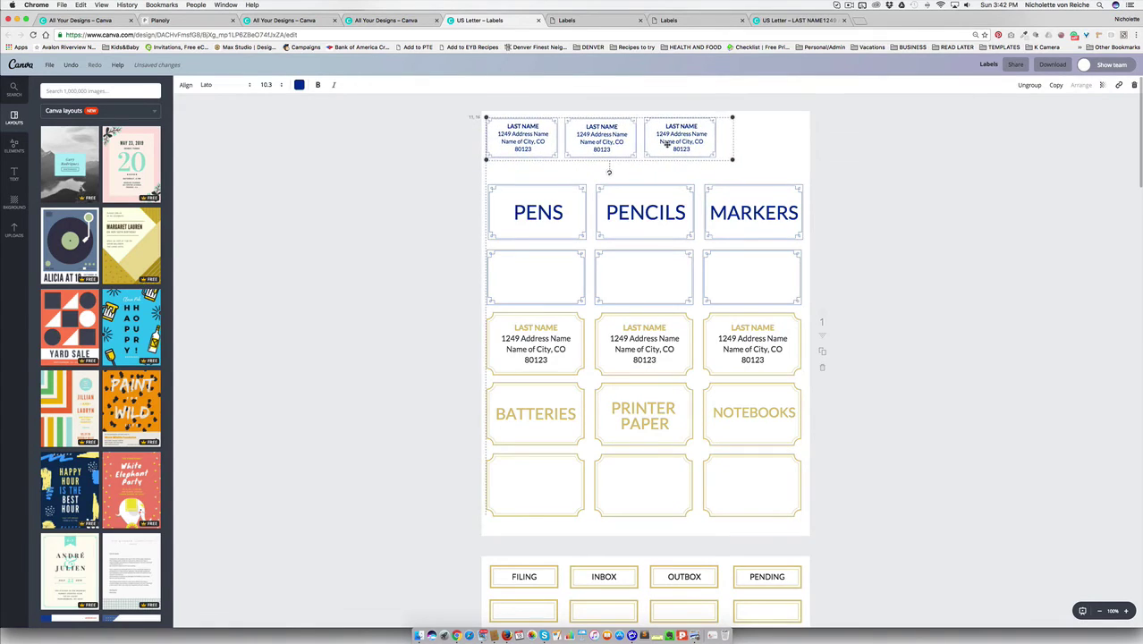
click(401, 151)
drag(664, 171, 665, 171)
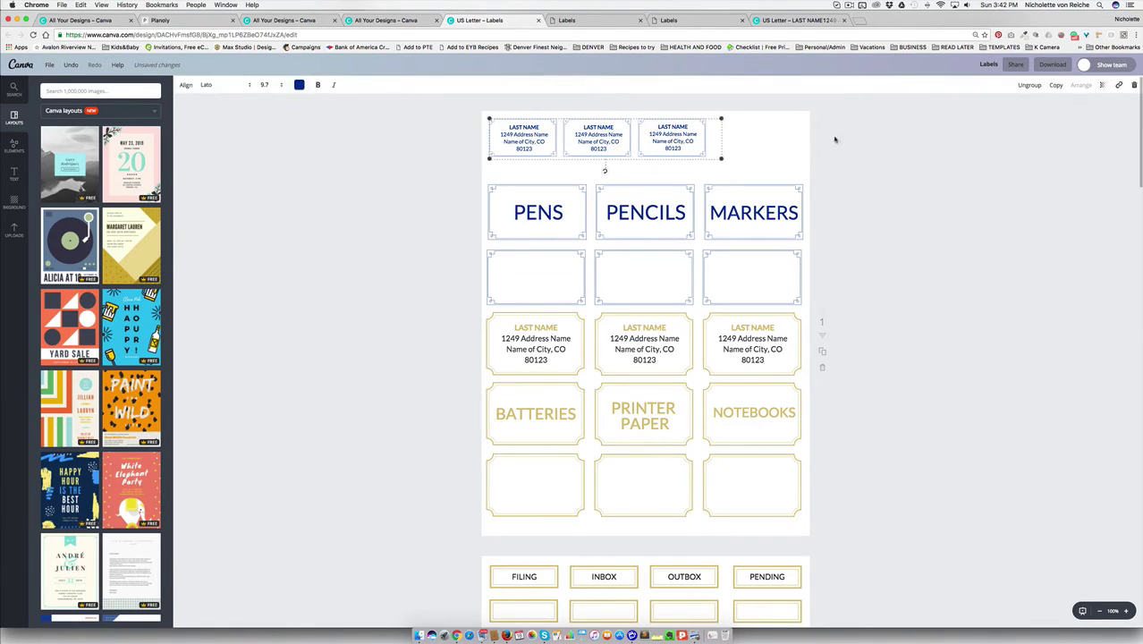
Ungroup the address labels and duplicate the third one, placing the copy as a fourth label at the row's end
click(1033, 88)
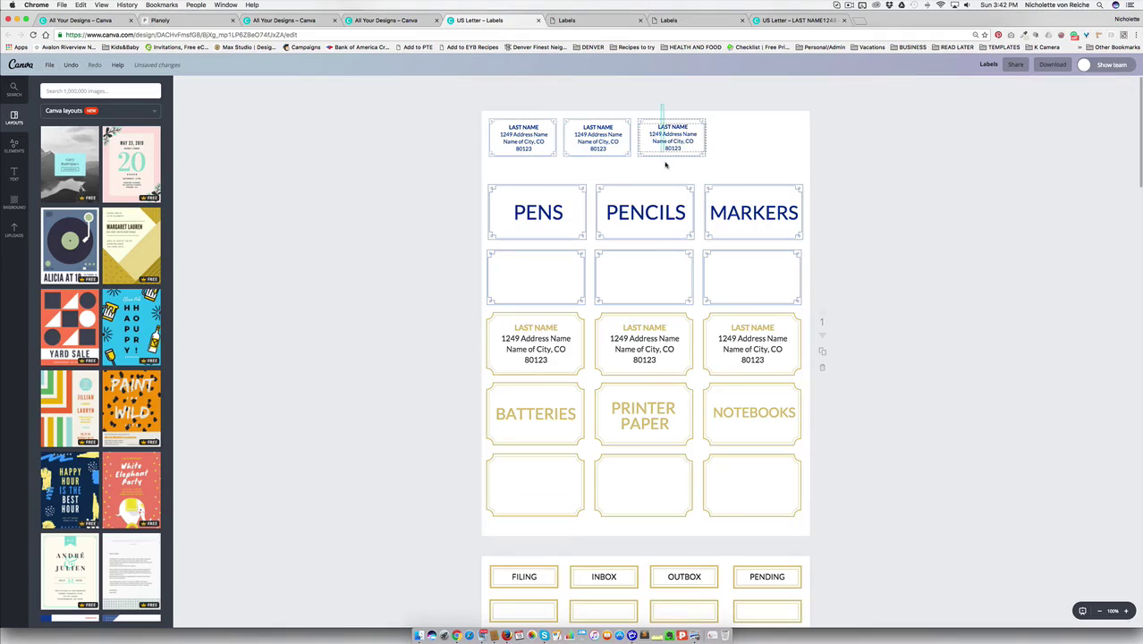
click(1057, 85)
drag(704, 137, 735, 133)
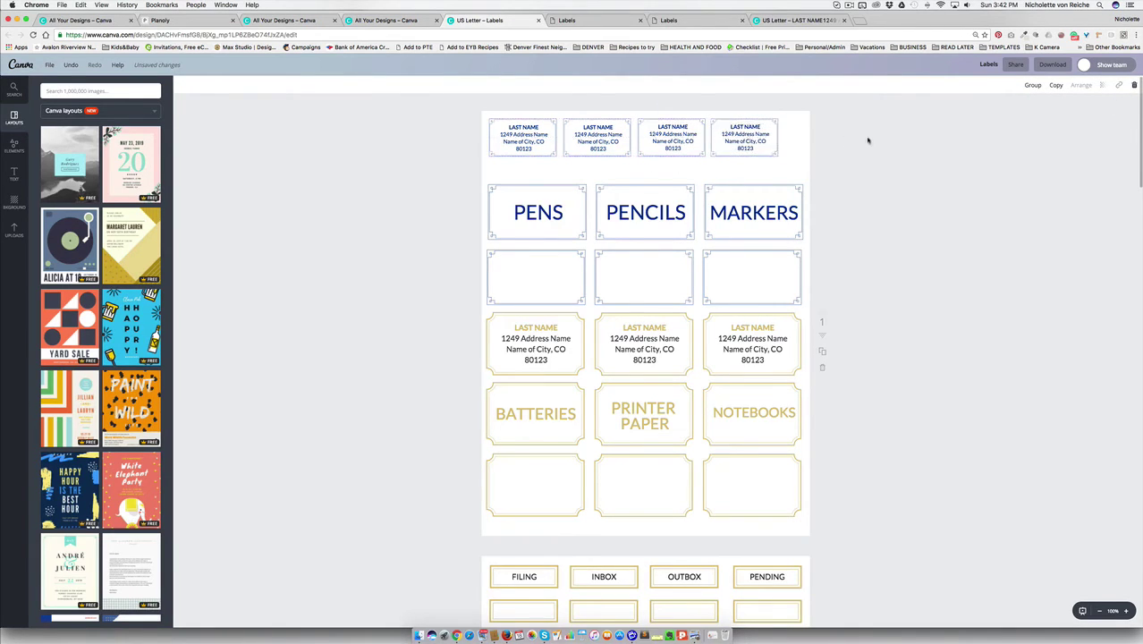
Review the complete set of label sheets in the Labels design, from page 1 through page 6
click(781, 18)
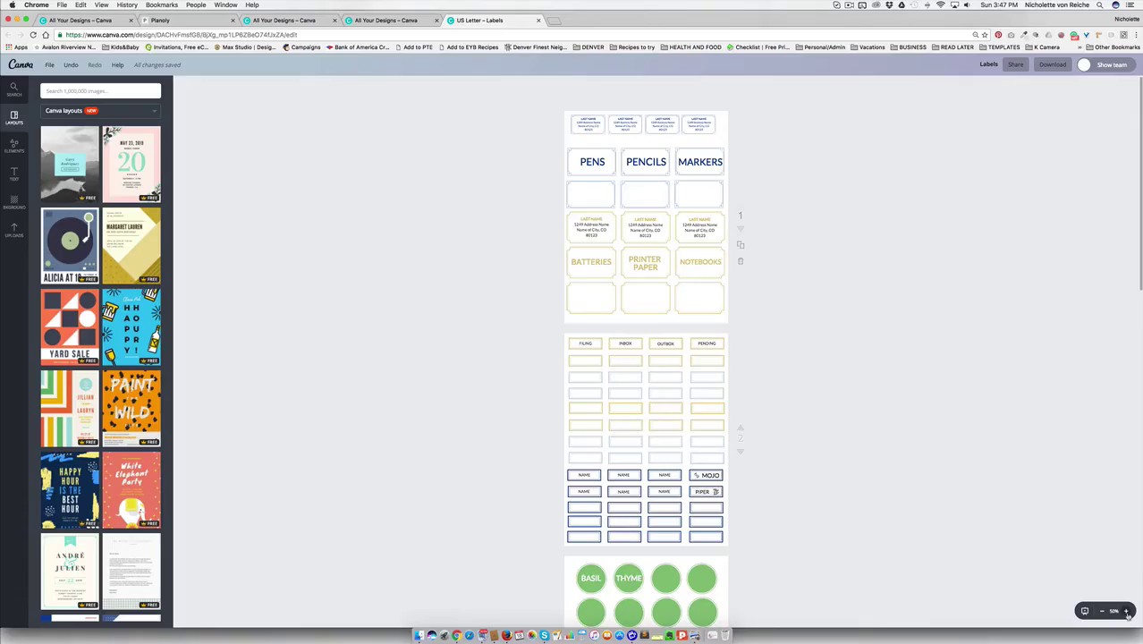
scroll(412, 215, down, 15)
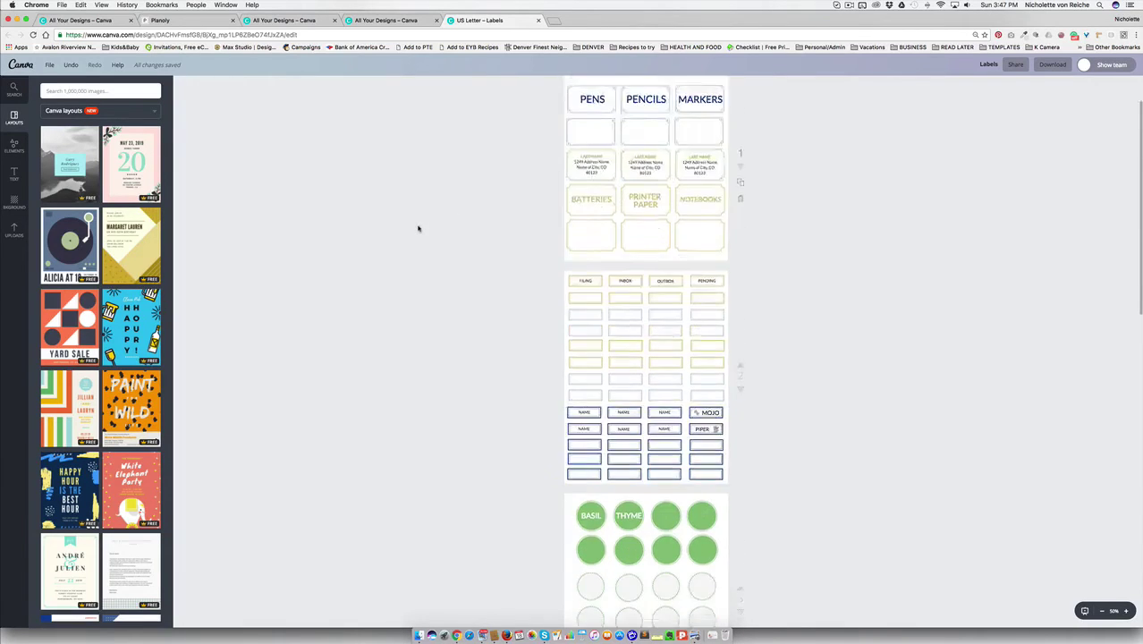
scroll(417, 228, down, 3)
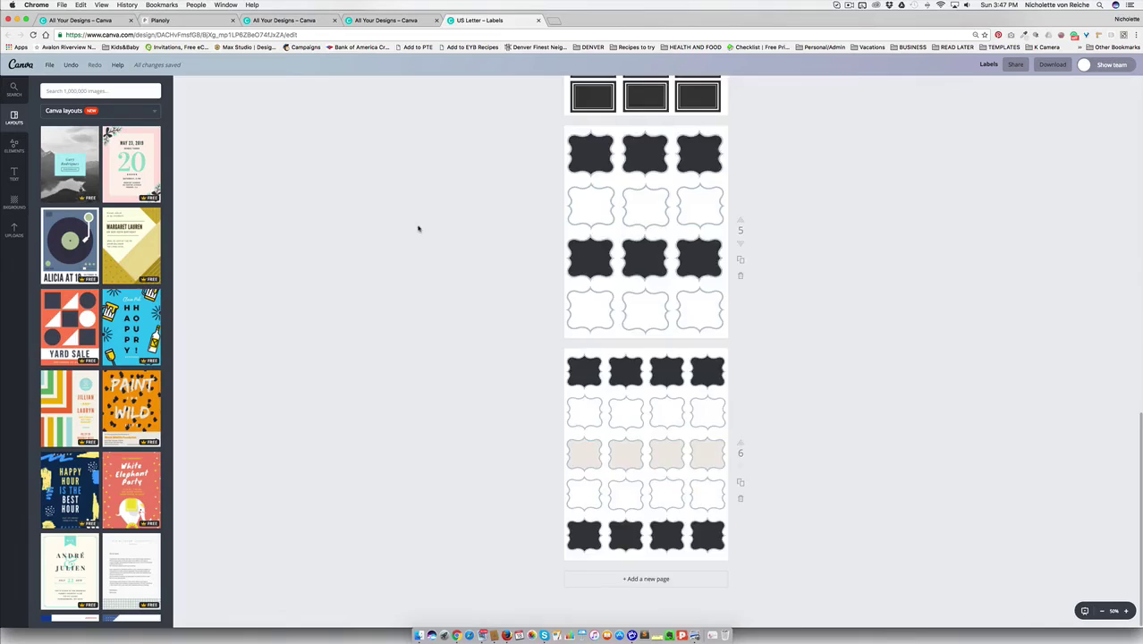
scroll(418, 228, up, 12)
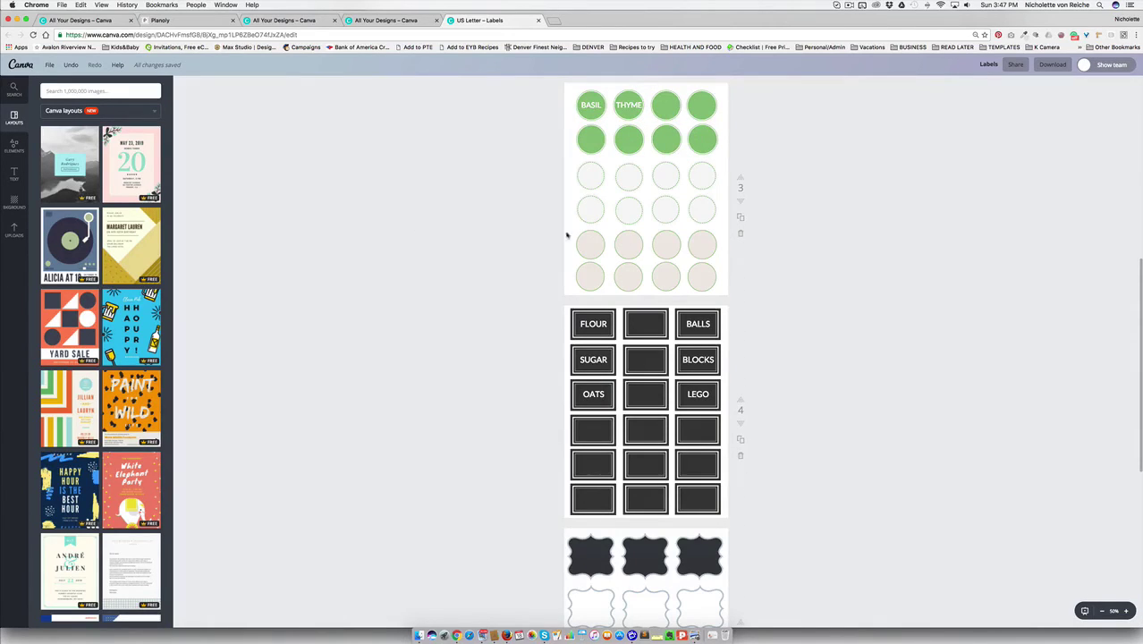